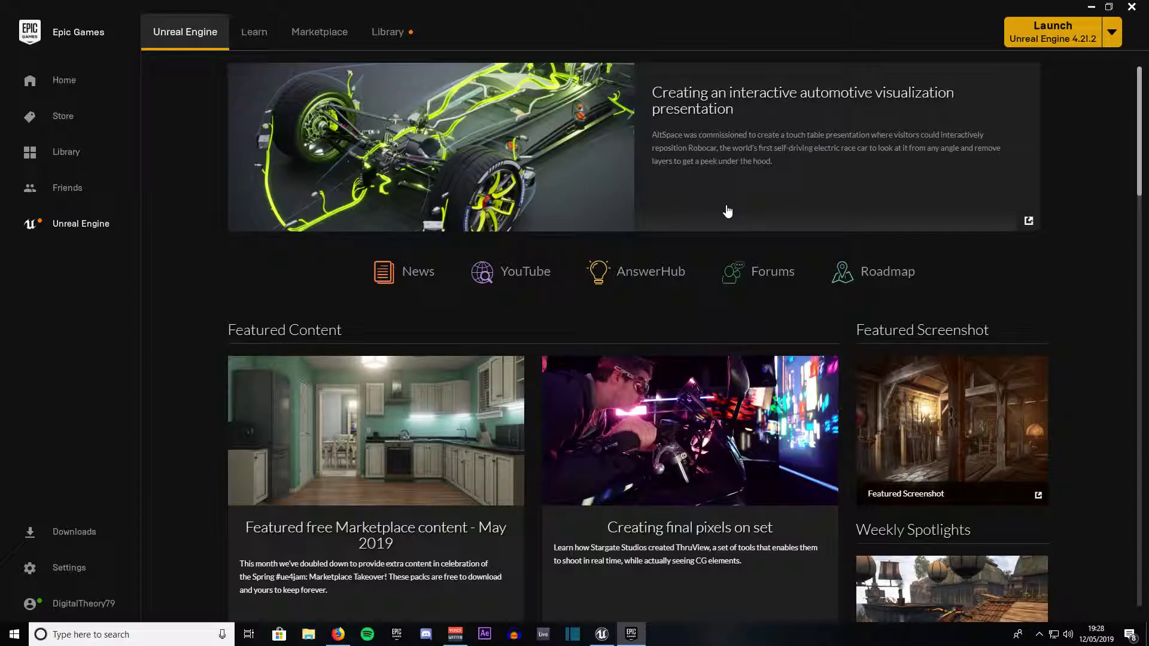
Minimize the Epic Games Launcher to bring the Unreal Project Browser into view
click(1039, 635)
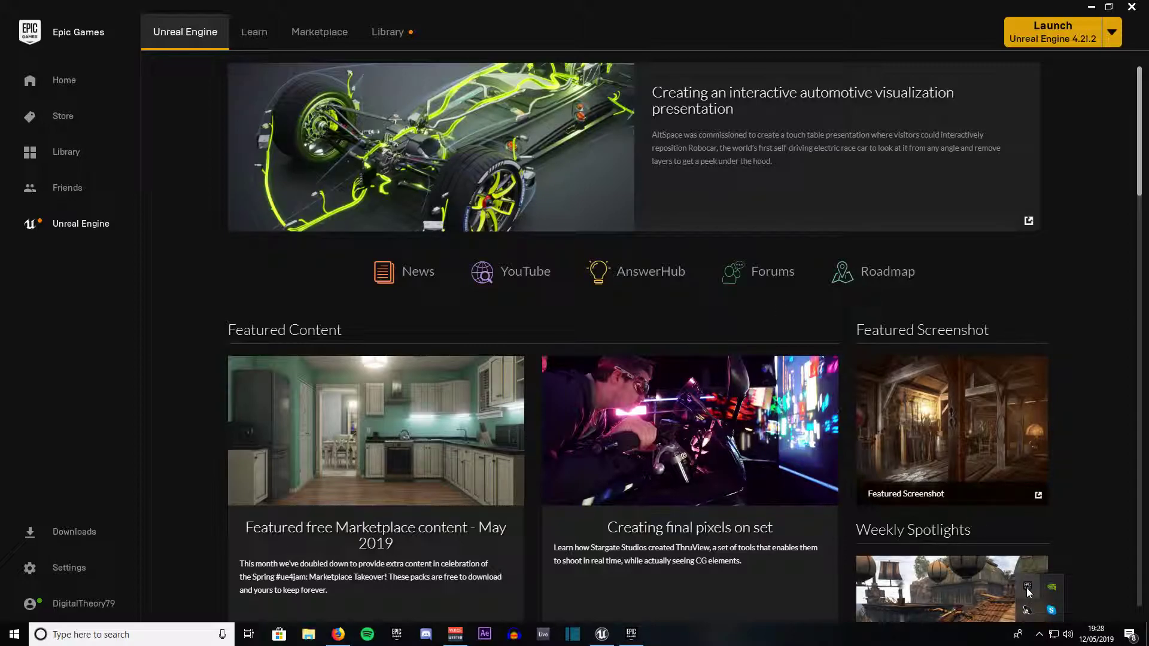
click(1090, 7)
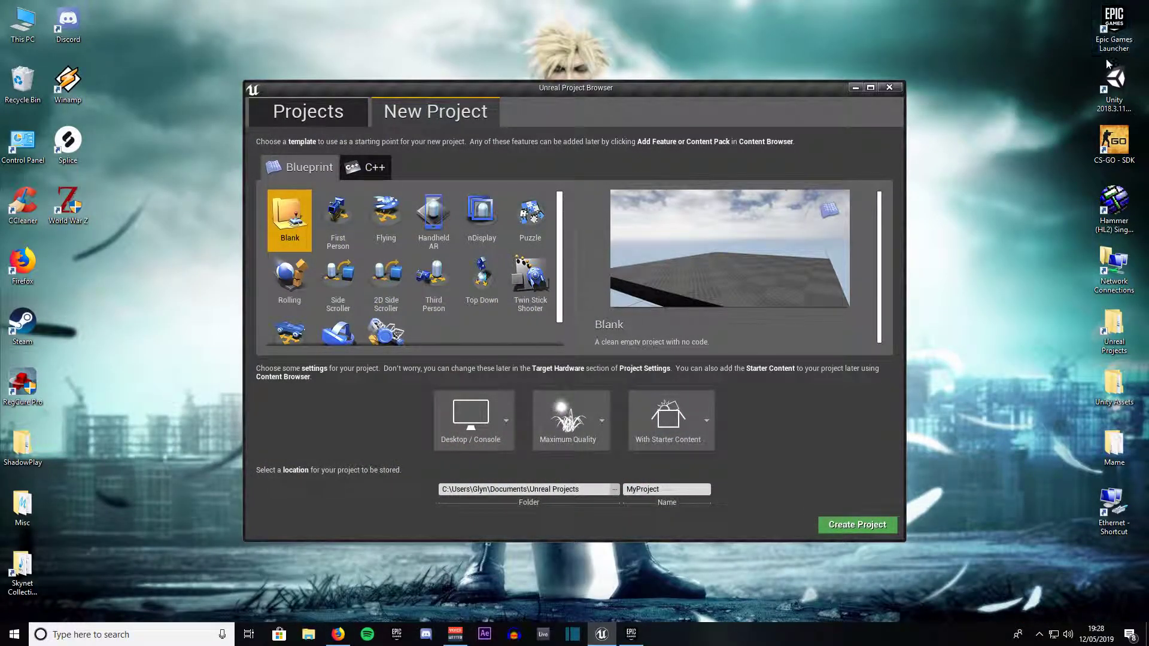
click(628, 636)
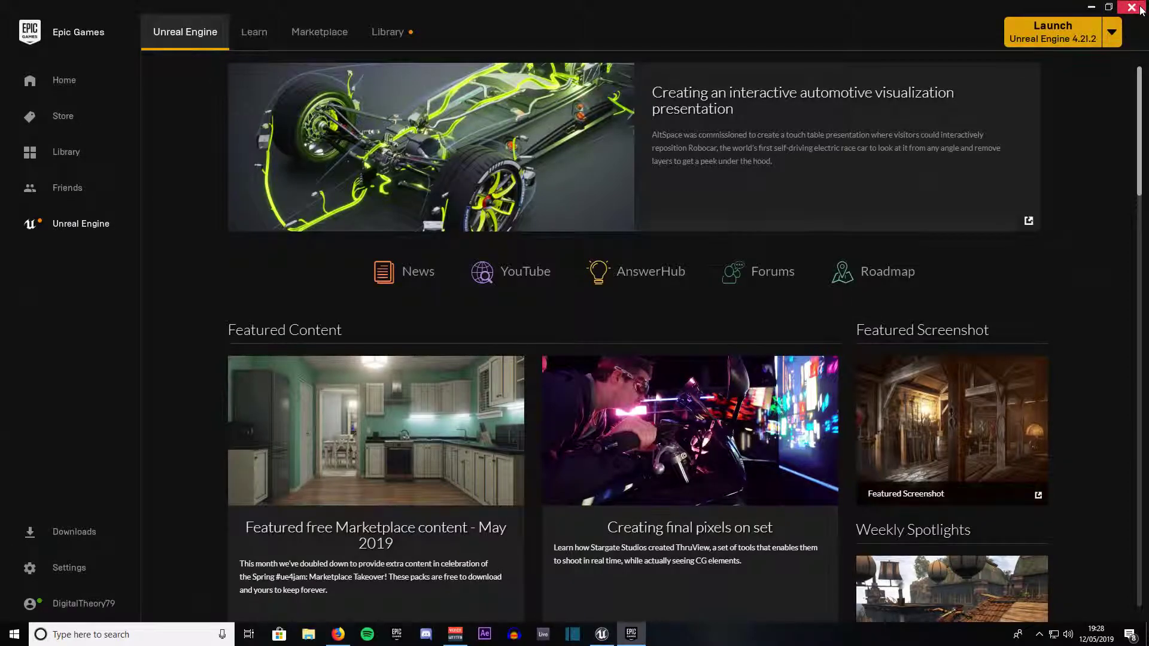
click(1091, 7)
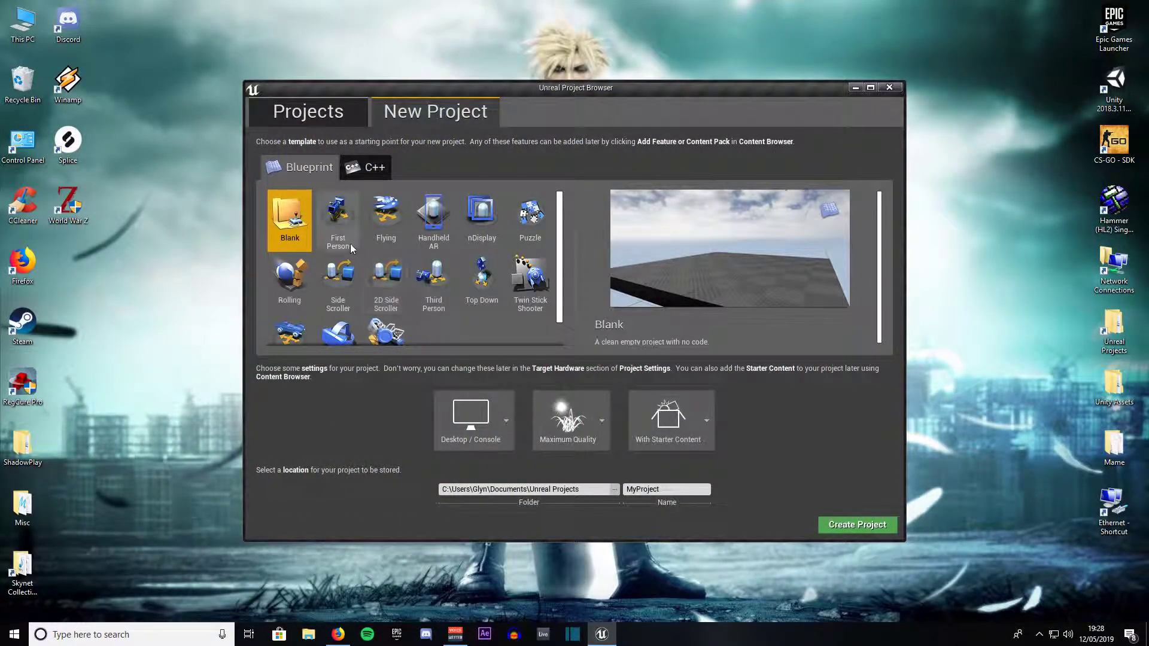
Create a Blank Blueprint project named MyProject for Desktop / Console with Maximum Quality and starter content
click(321, 117)
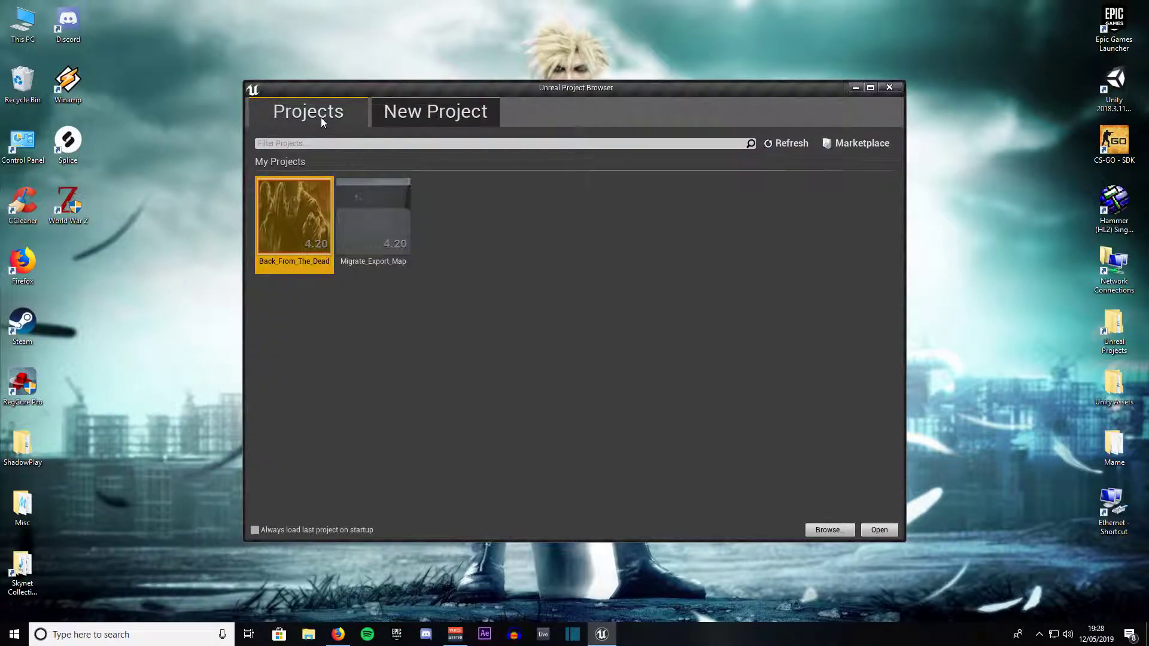
click(400, 119)
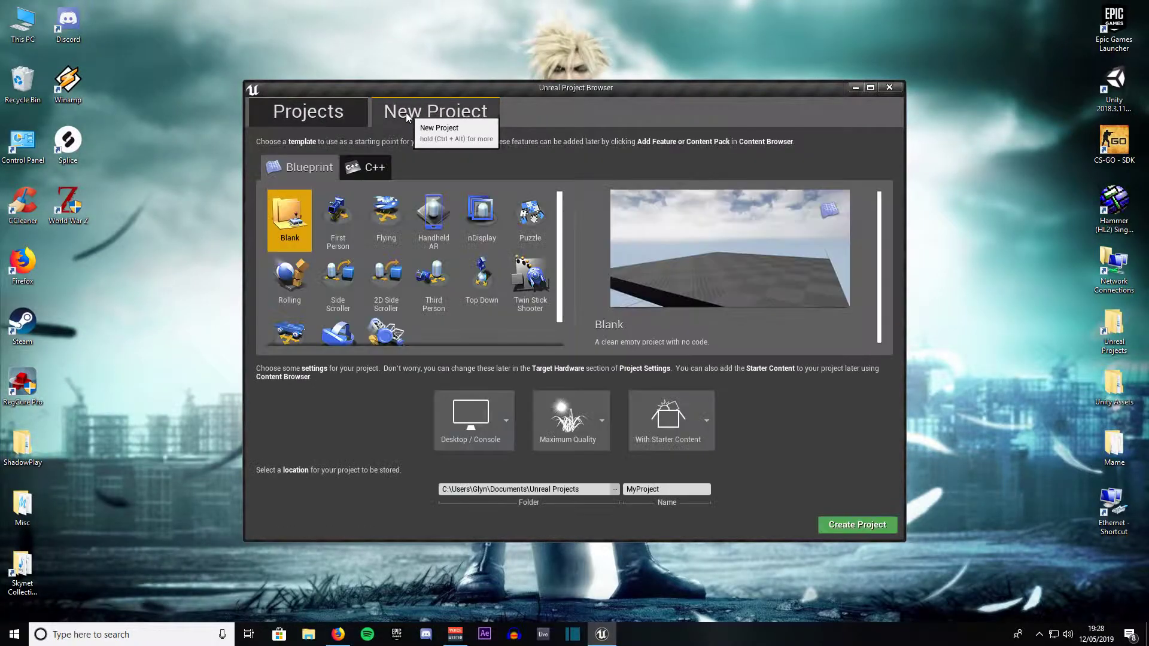
click(466, 431)
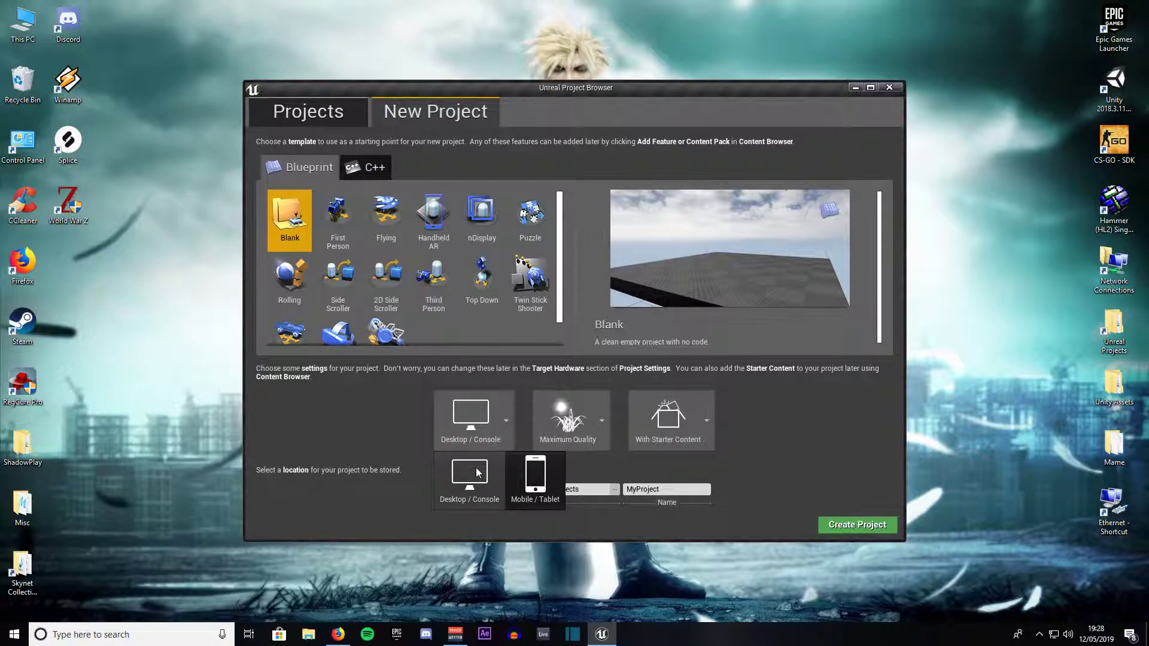
click(466, 431)
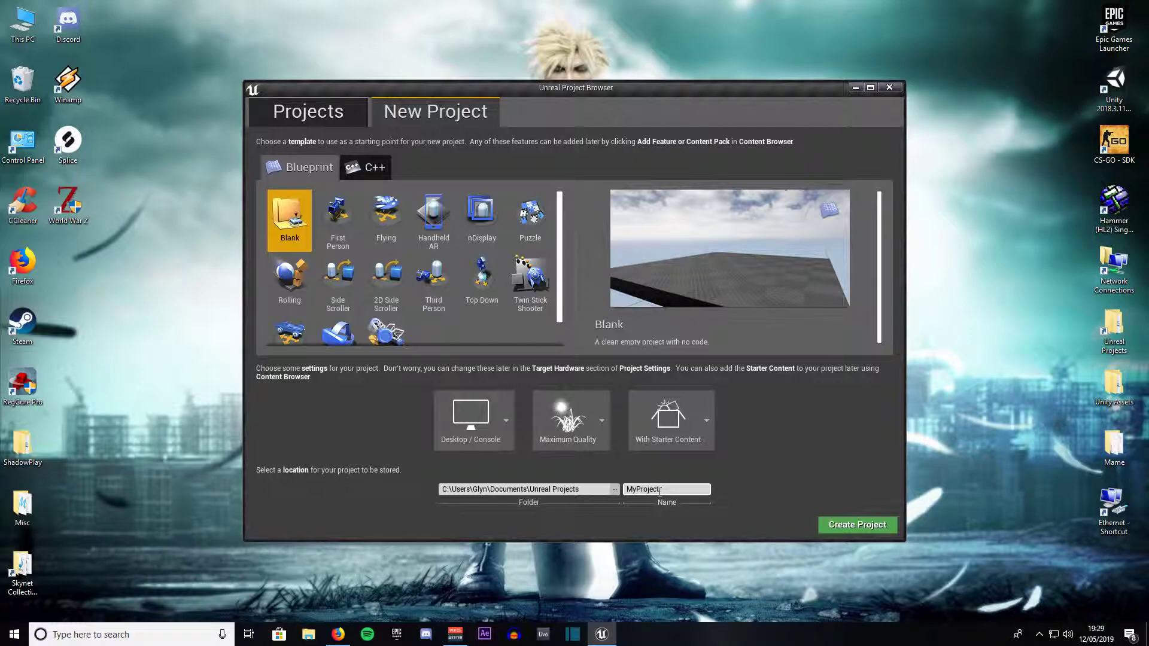
click(845, 525)
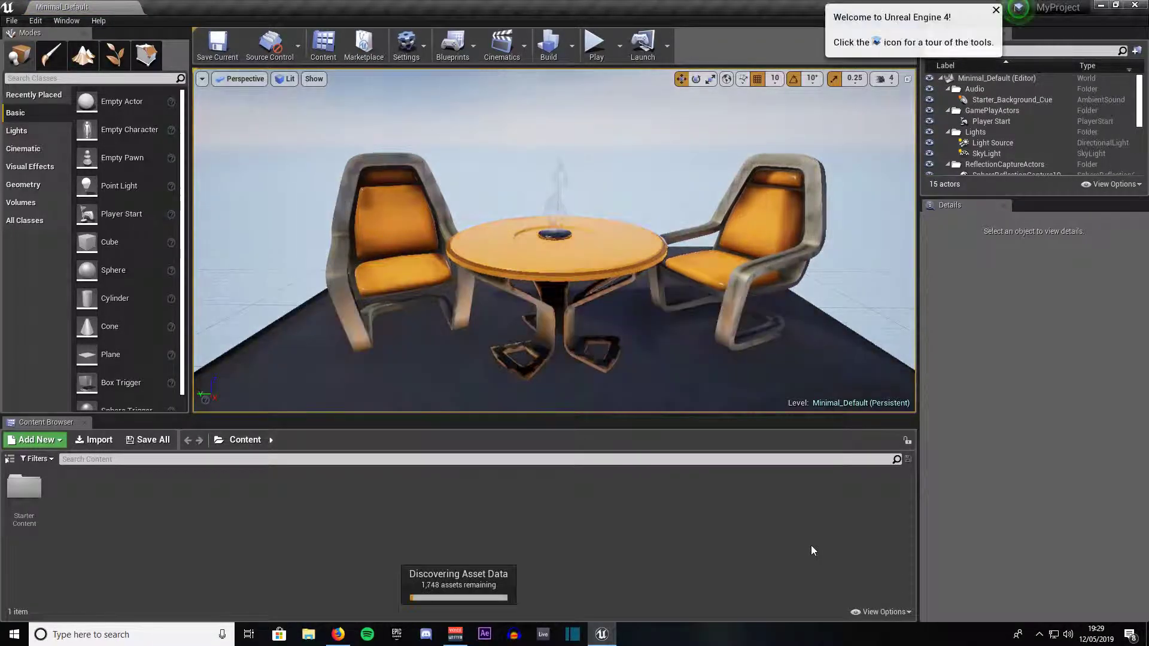
Create a new level from the Default template, replacing the furnished starter map in the viewport
scroll(713, 298, down, 10)
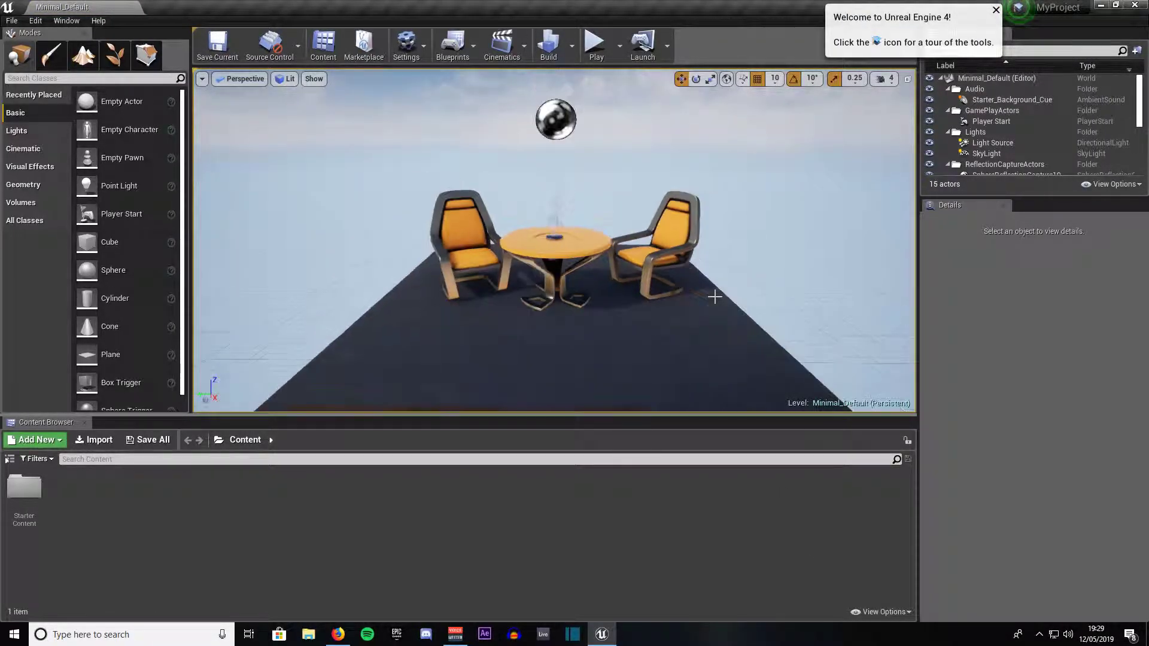
scroll(715, 296, down, 2)
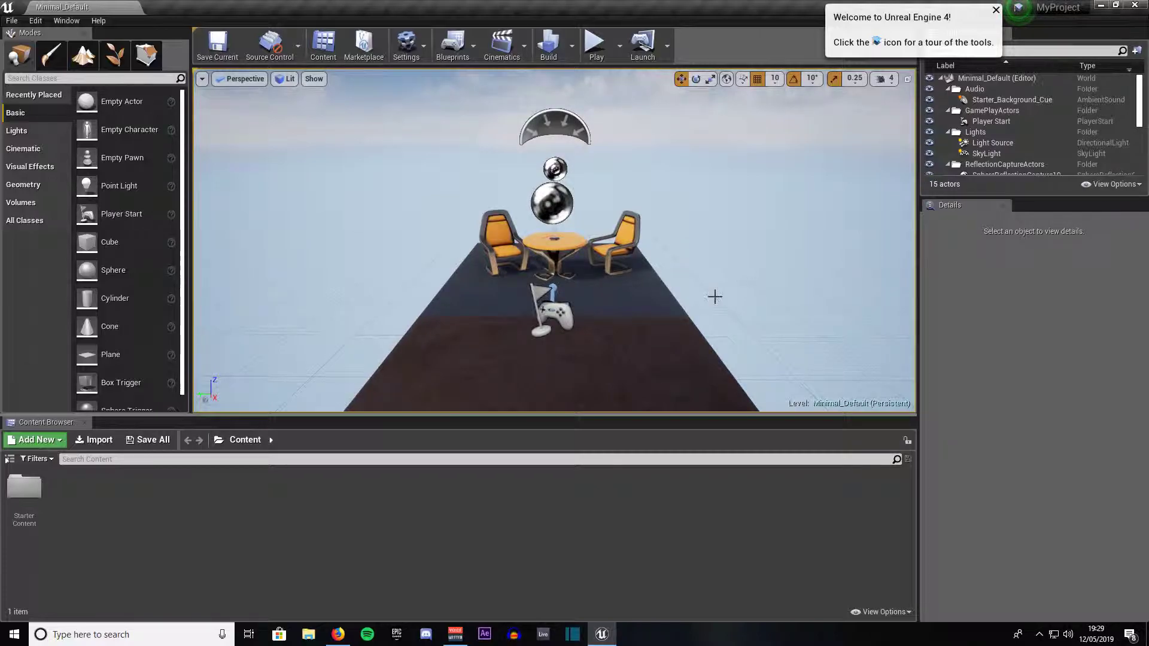
scroll(715, 296, down, 6)
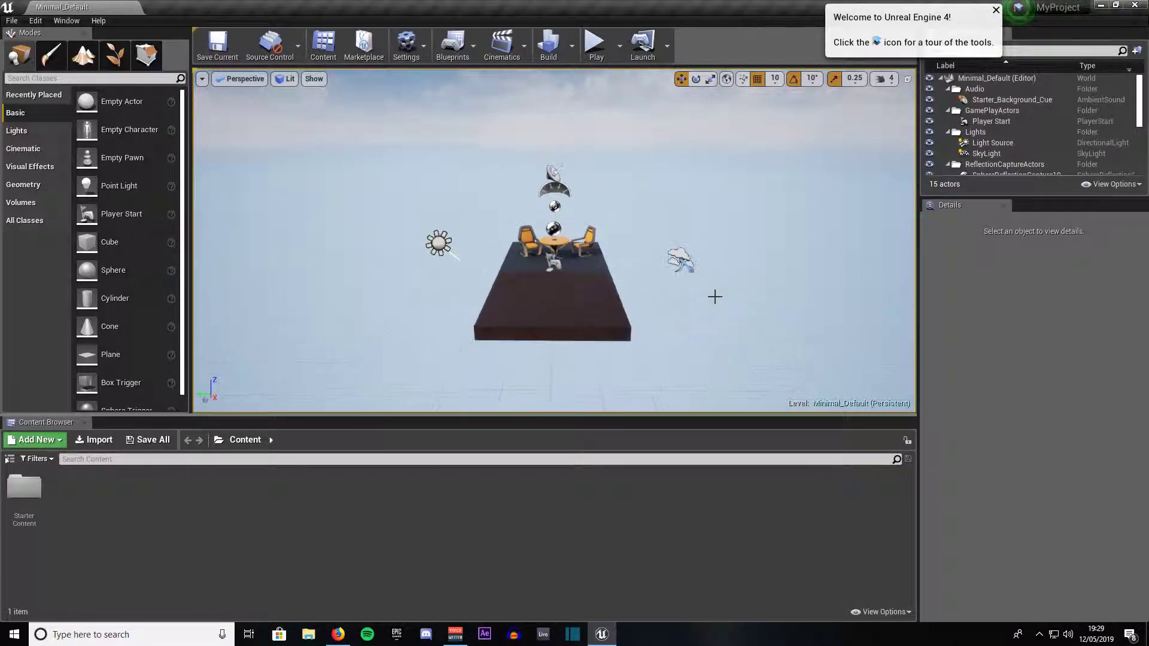
scroll(713, 296, up, 3)
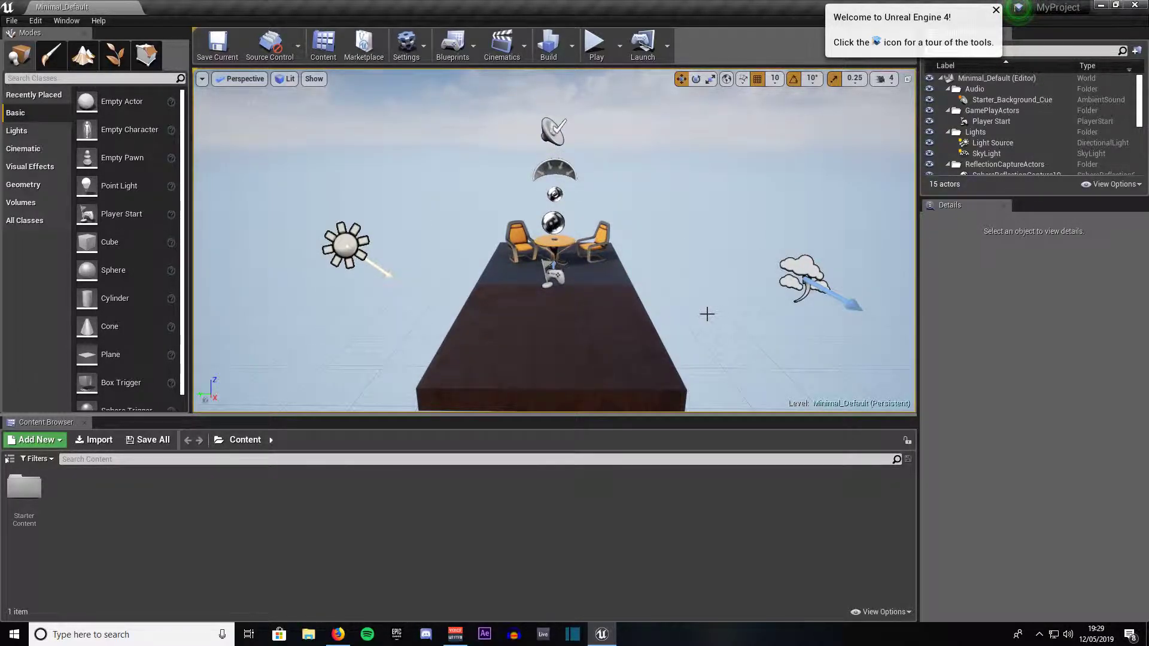
click(12, 21)
click(39, 43)
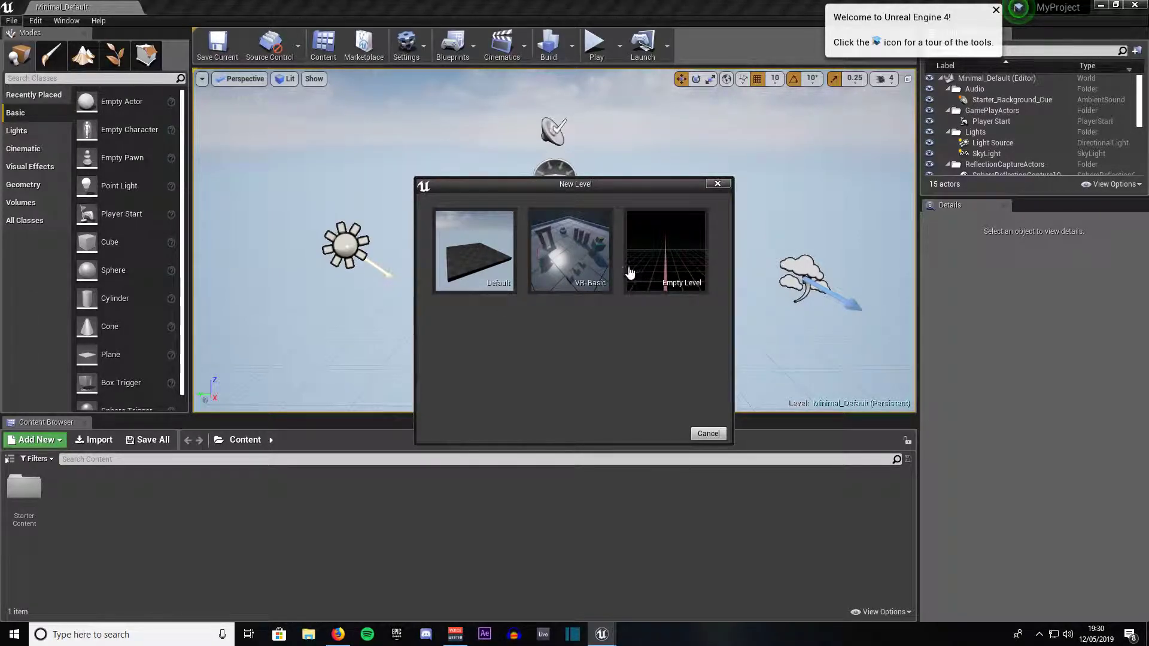
click(476, 252)
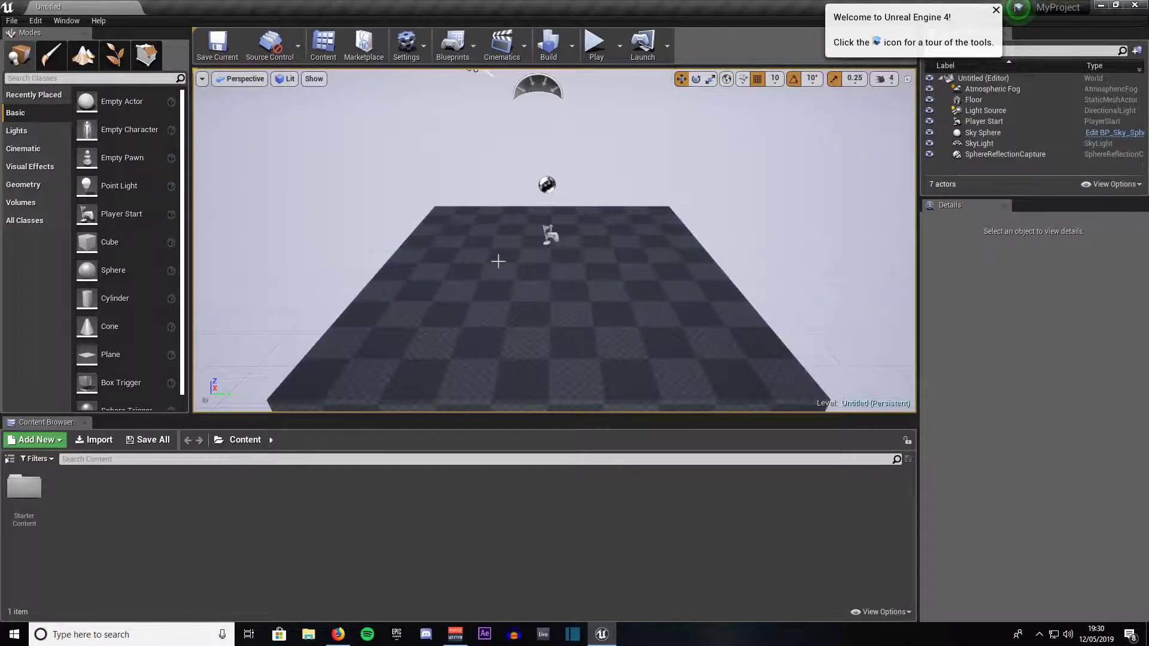
scroll(498, 256, down, 2)
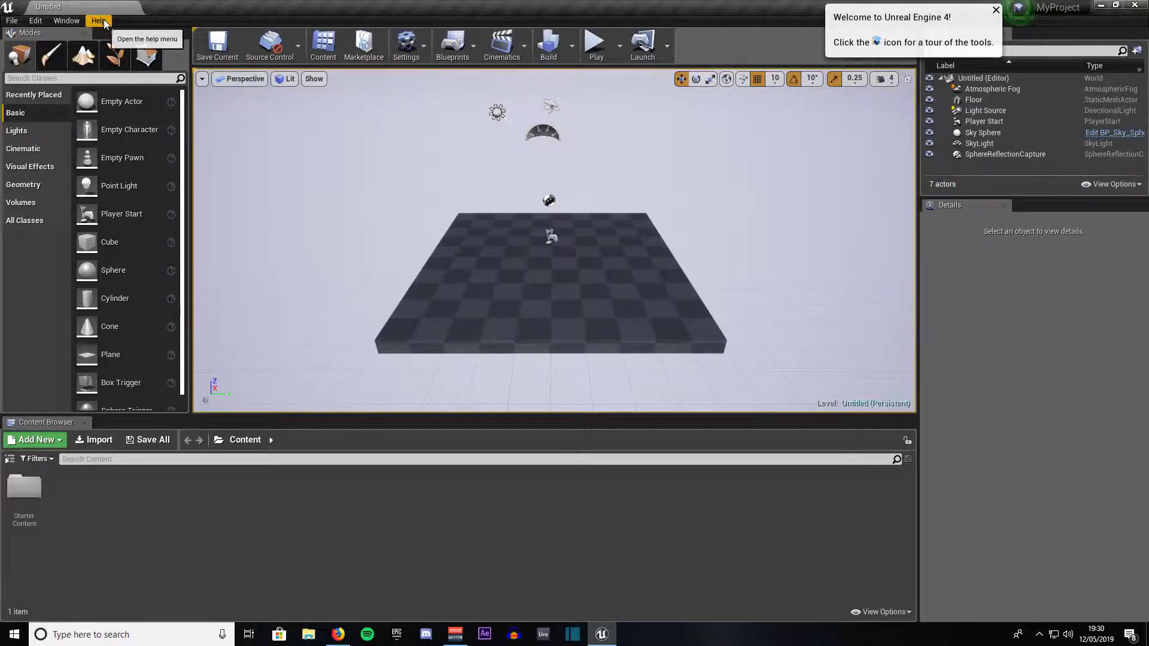
click(12, 22)
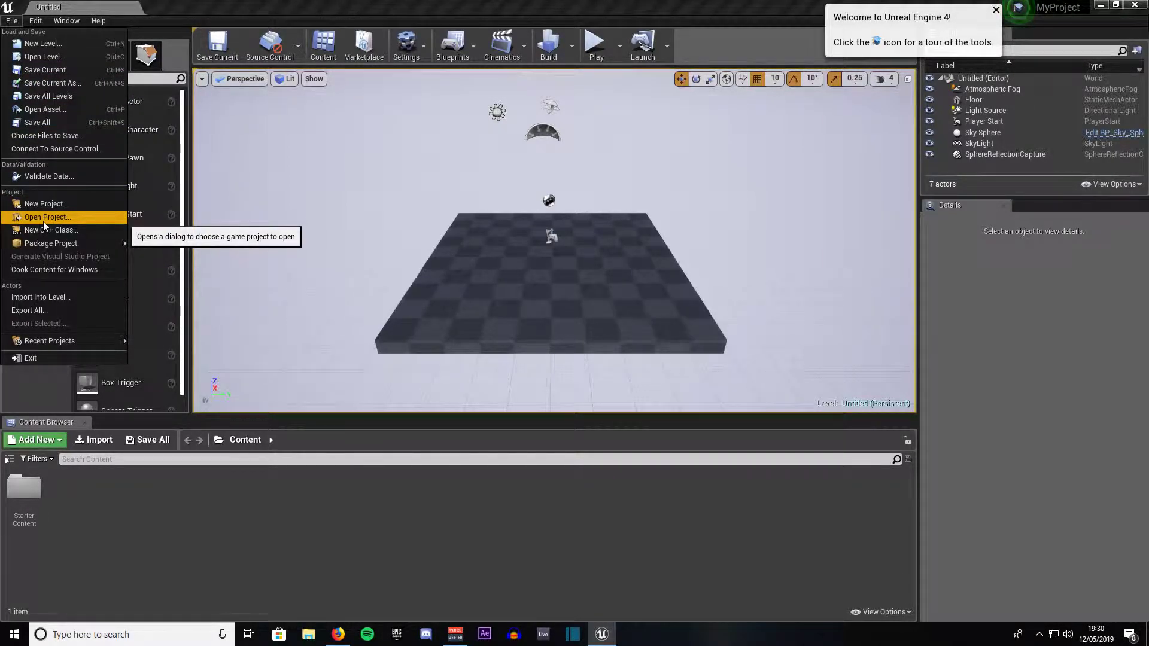
mouse_move(42, 20)
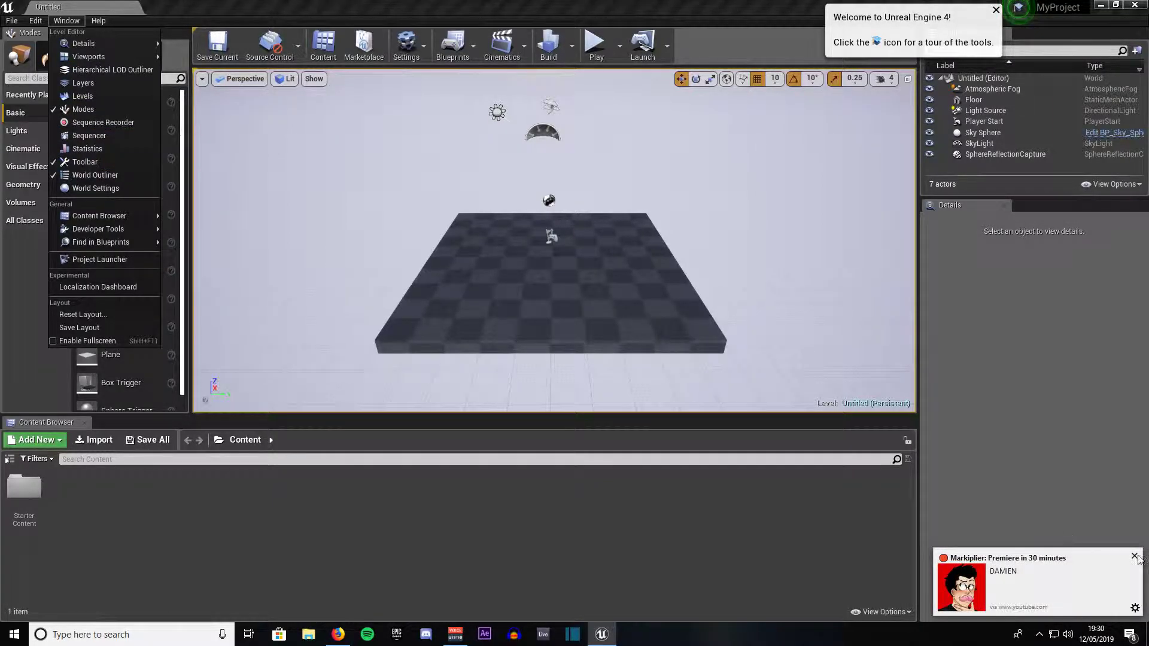
Dismiss the YouTube premiere notification and close the Firefox browser running in the background
click(1133, 559)
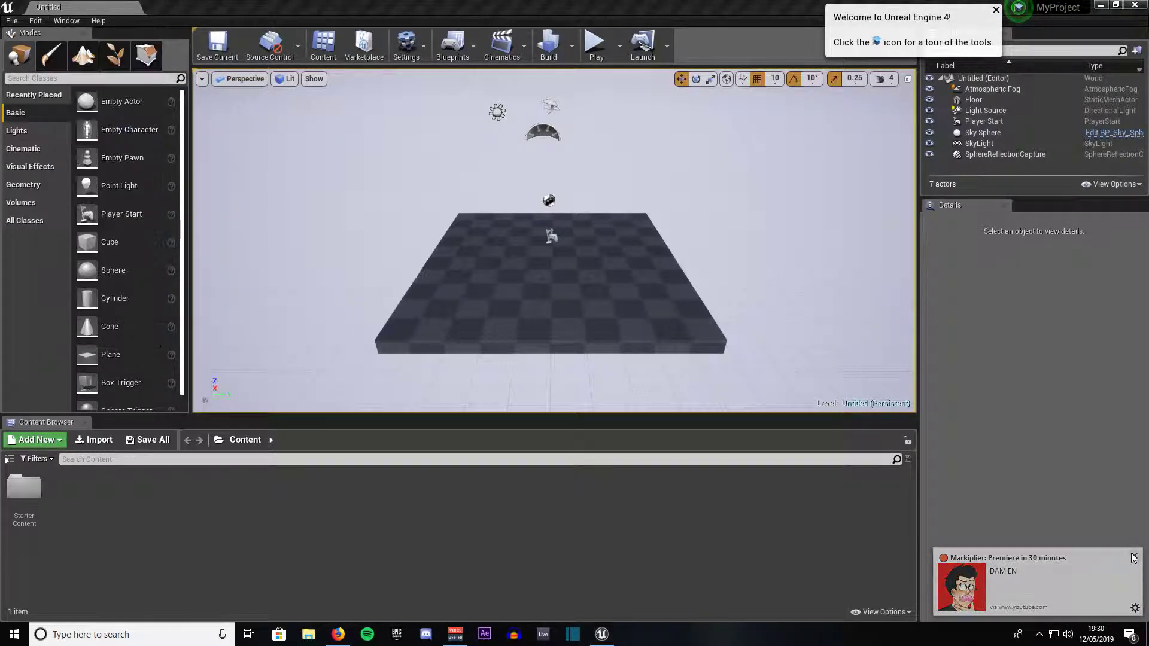
right_click(339, 635)
click(339, 611)
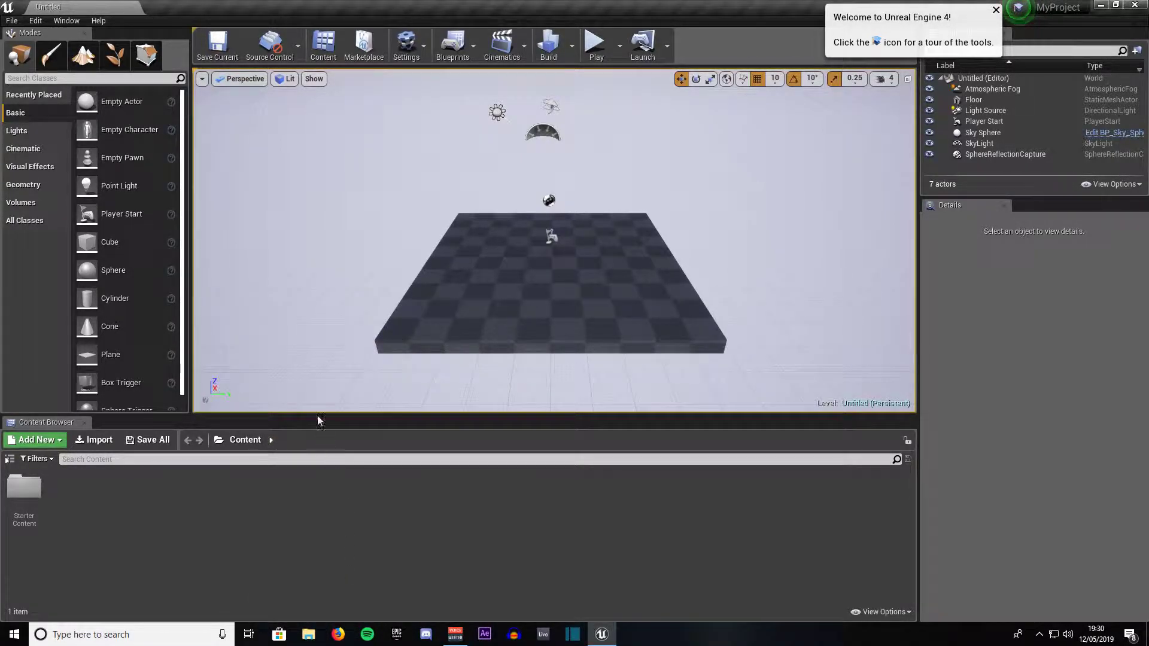
click(104, 23)
click(102, 22)
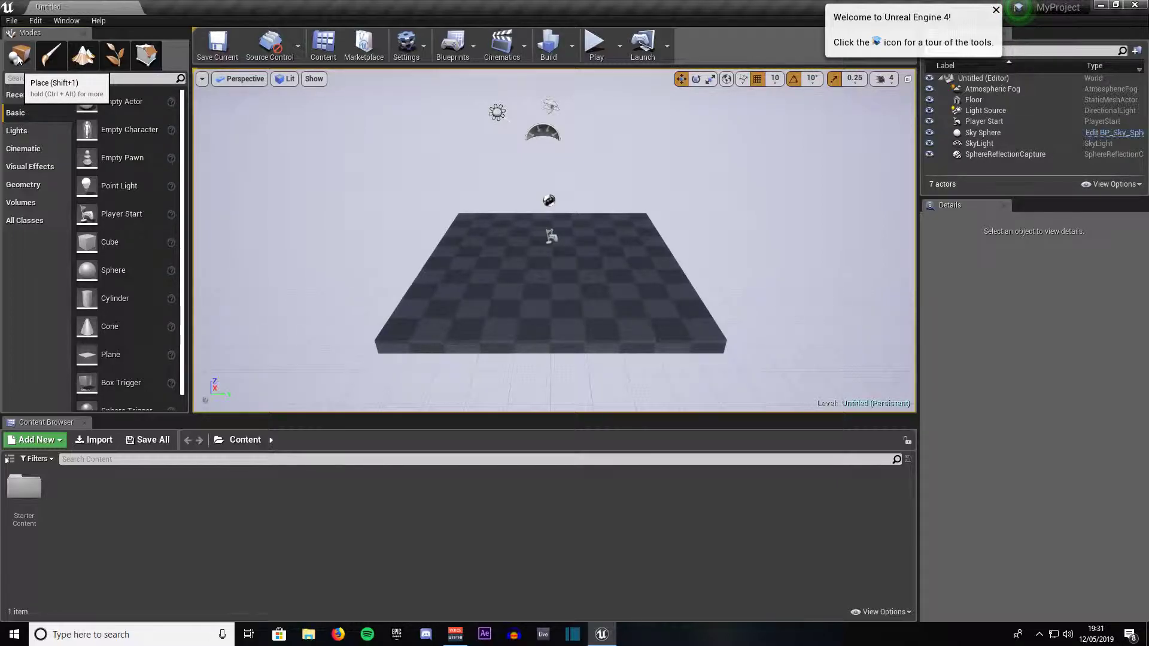
Select the floor and look through the tools of the Paint, Landscape and Foliage modes
click(495, 264)
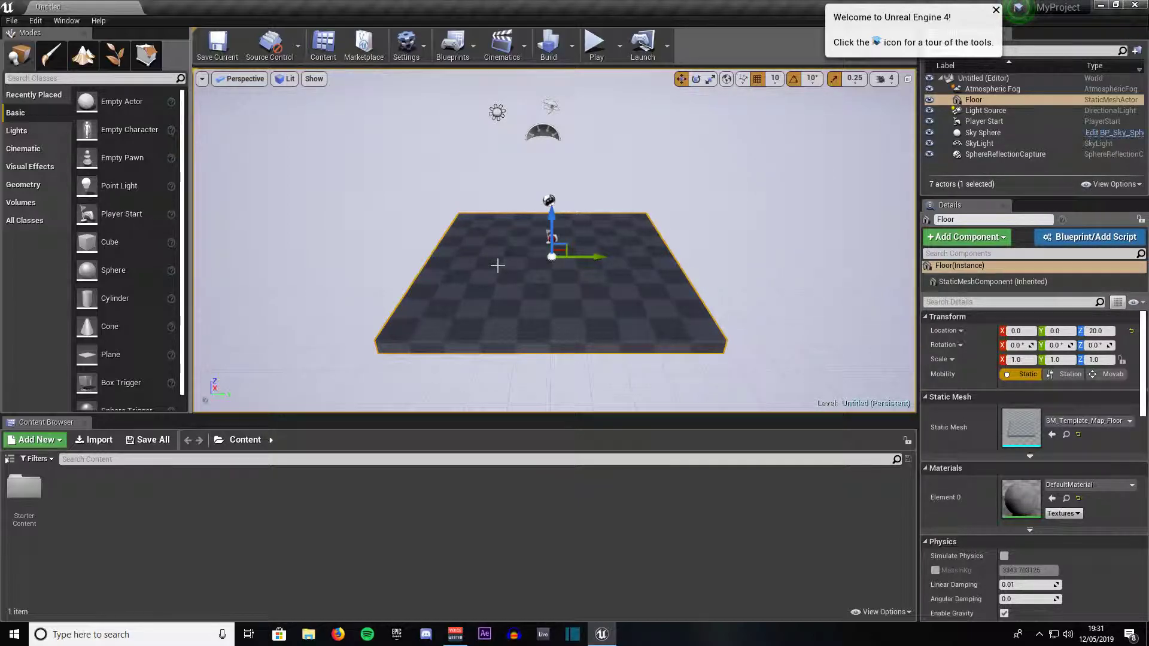
click(51, 59)
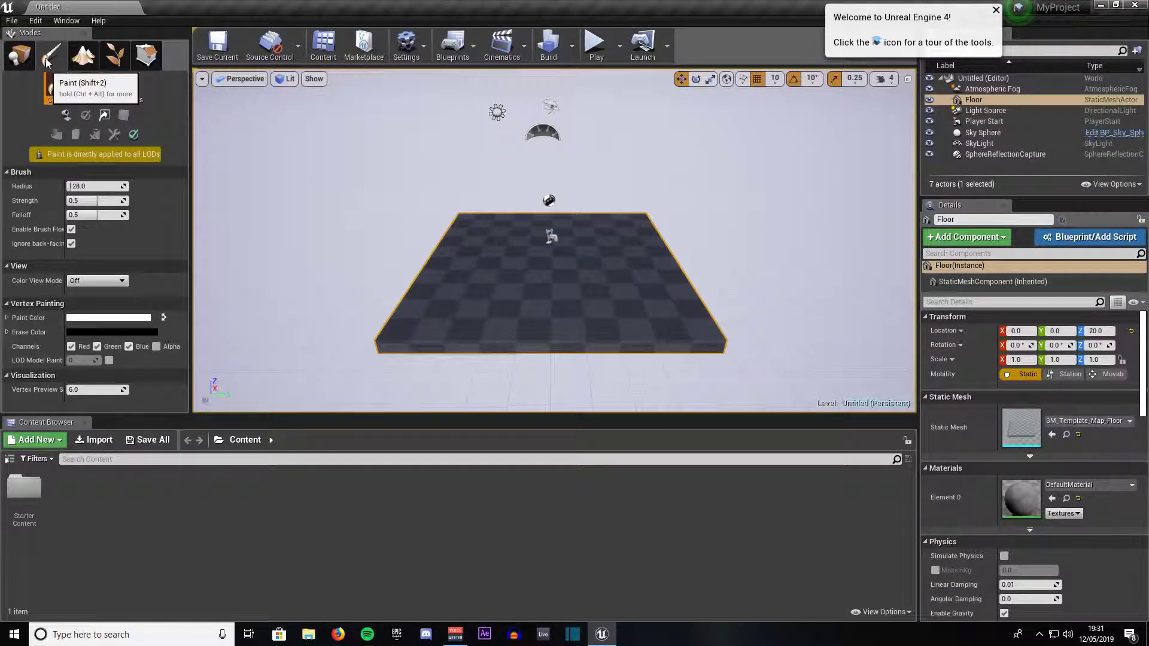
click(84, 59)
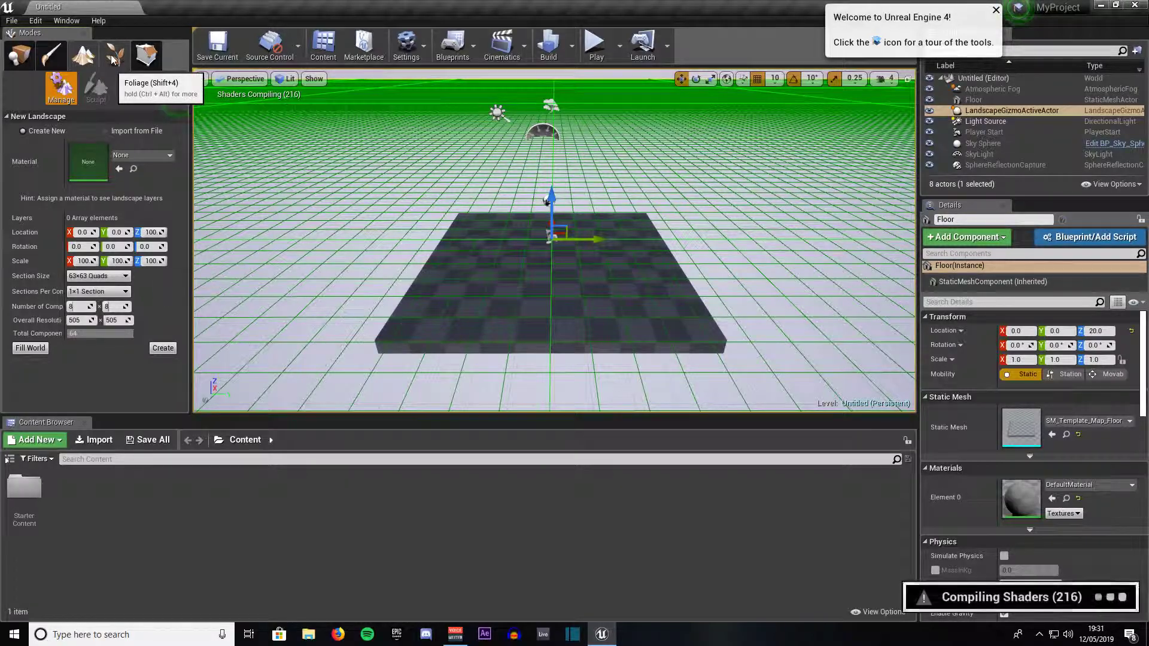
click(113, 58)
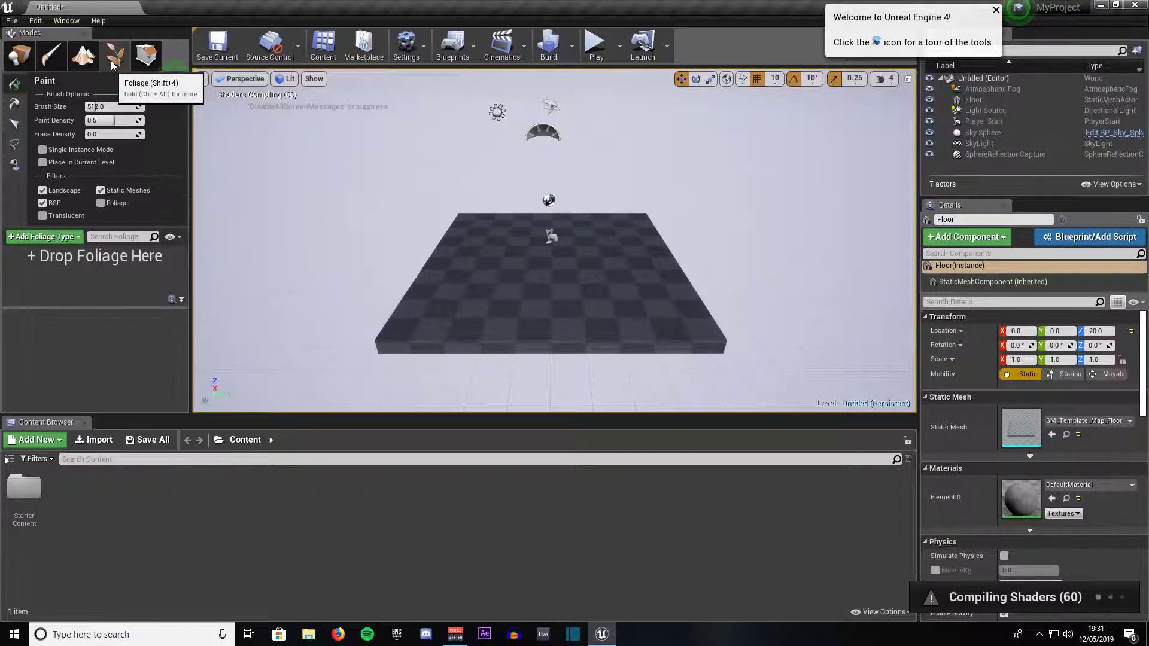
Enter Geometry Editing mode with the Edit option active and move the floor to -10 on the Y axis
click(142, 57)
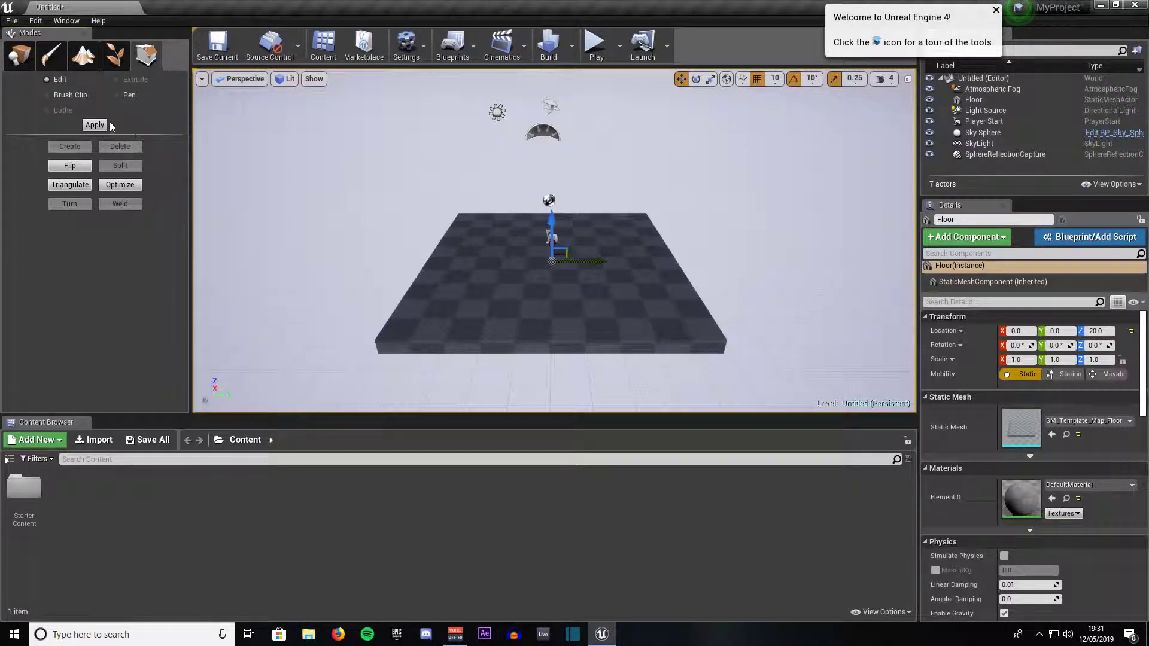
click(63, 95)
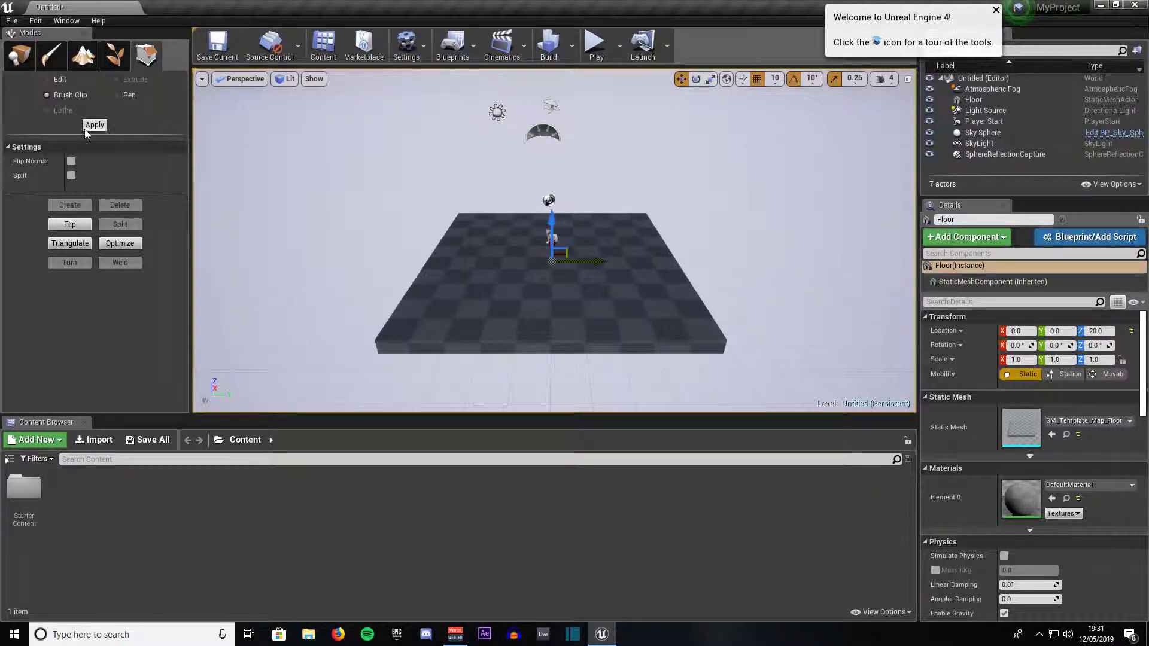
click(63, 80)
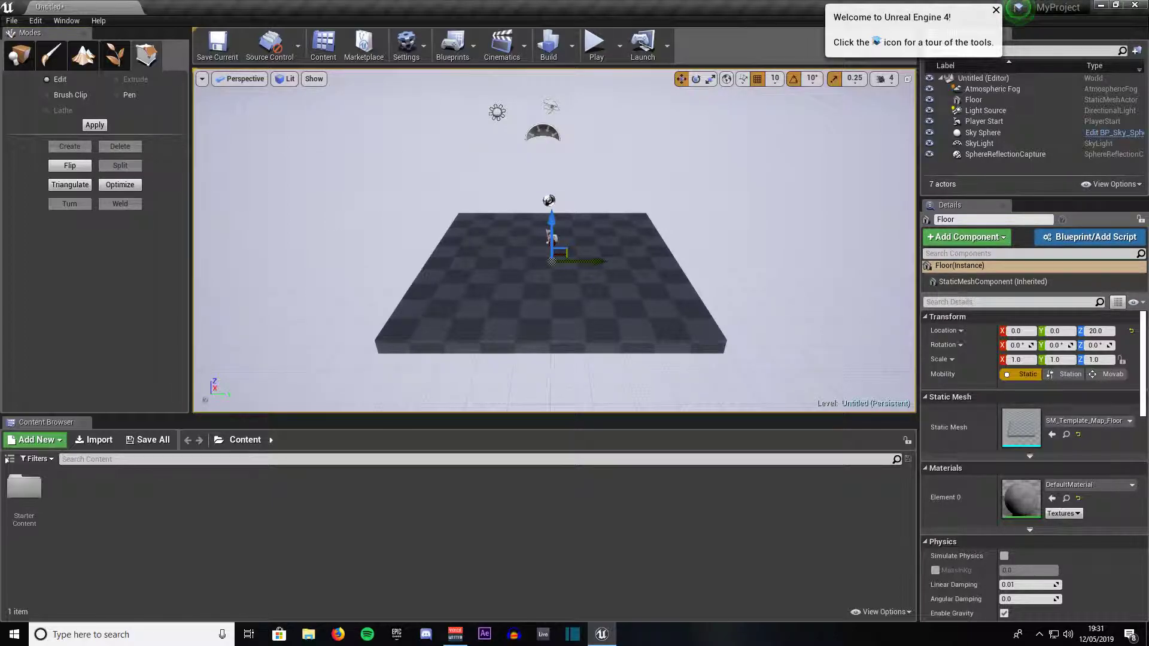
click(721, 342)
mouse_move(592, 256)
mouse_down()
mouse_move(620, 256)
mouse_move(596, 254)
mouse_up()
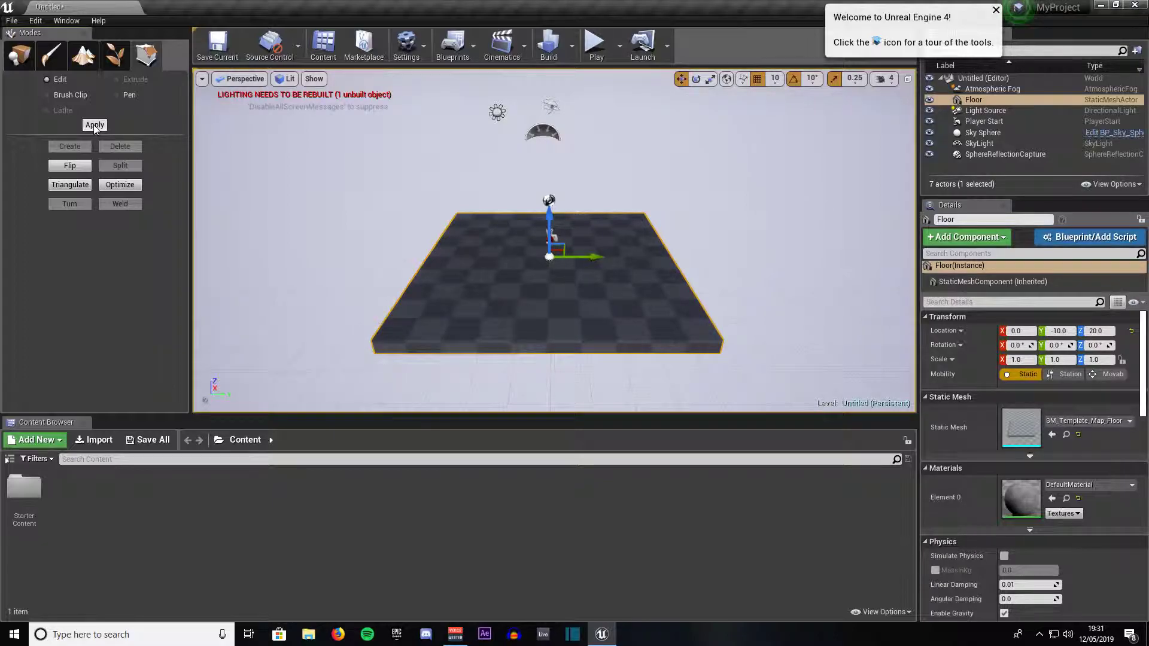
Return to Place mode and look through the actors in the Recently Placed, Basic and Lights categories
click(20, 63)
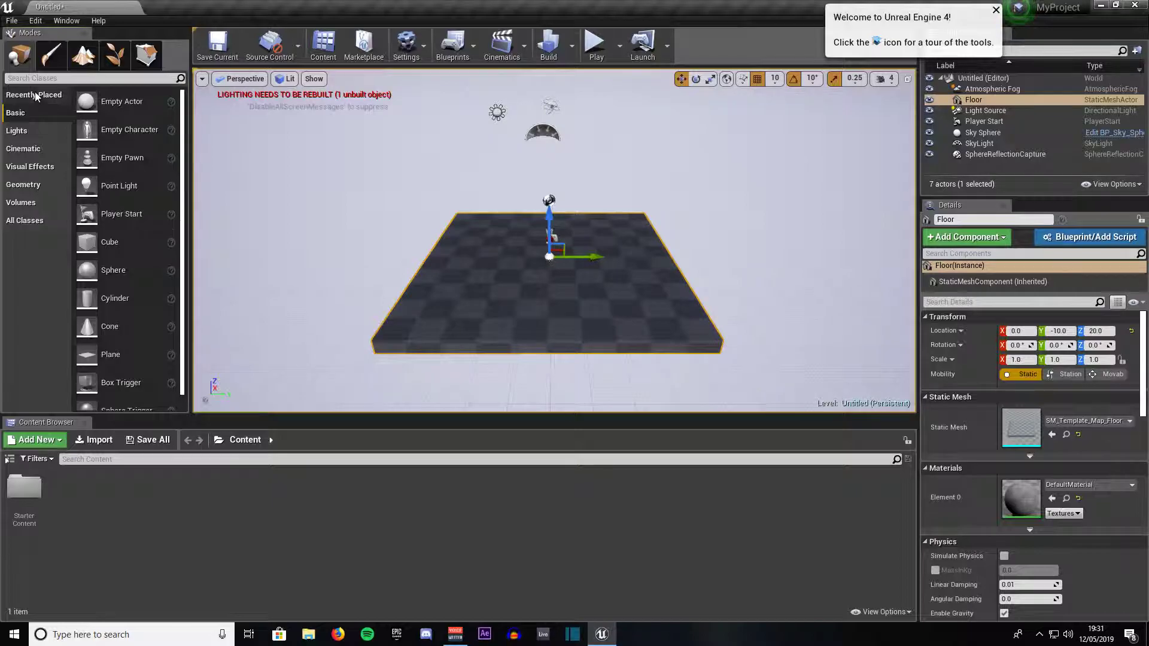
click(34, 95)
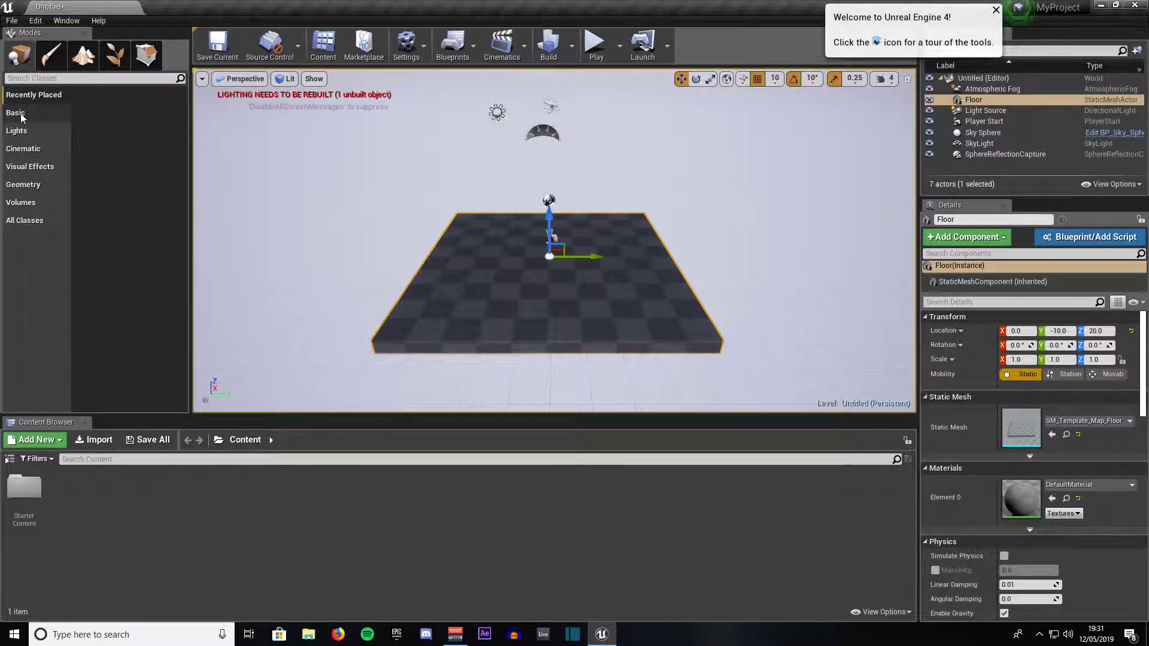
click(21, 114)
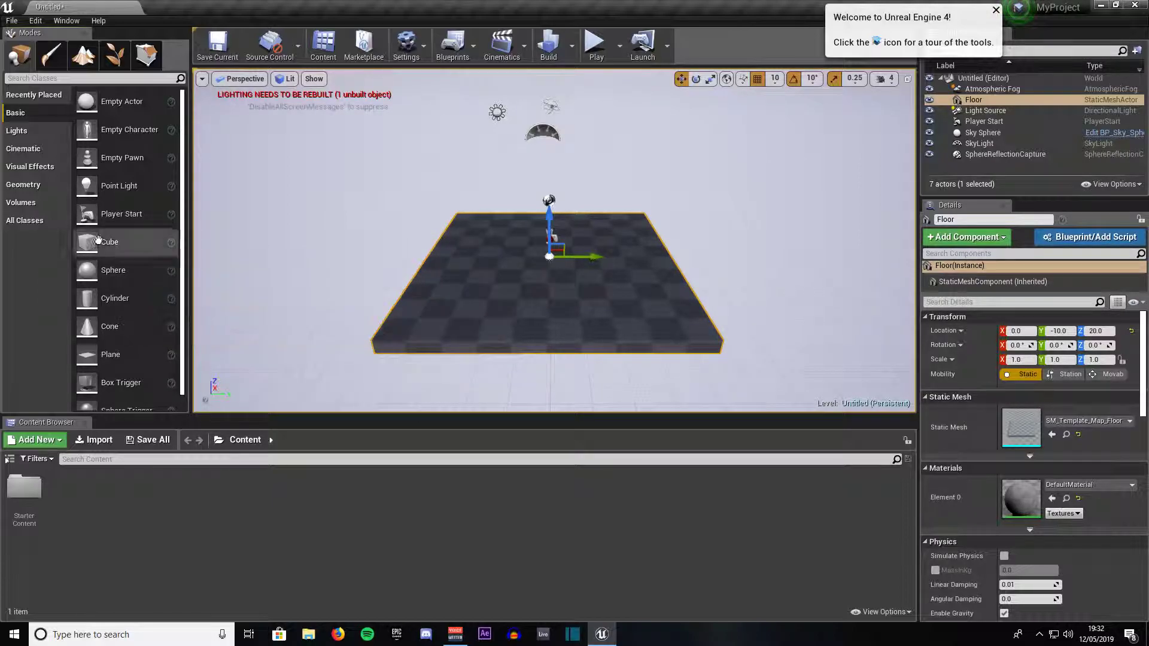
scroll(138, 281, down, 1)
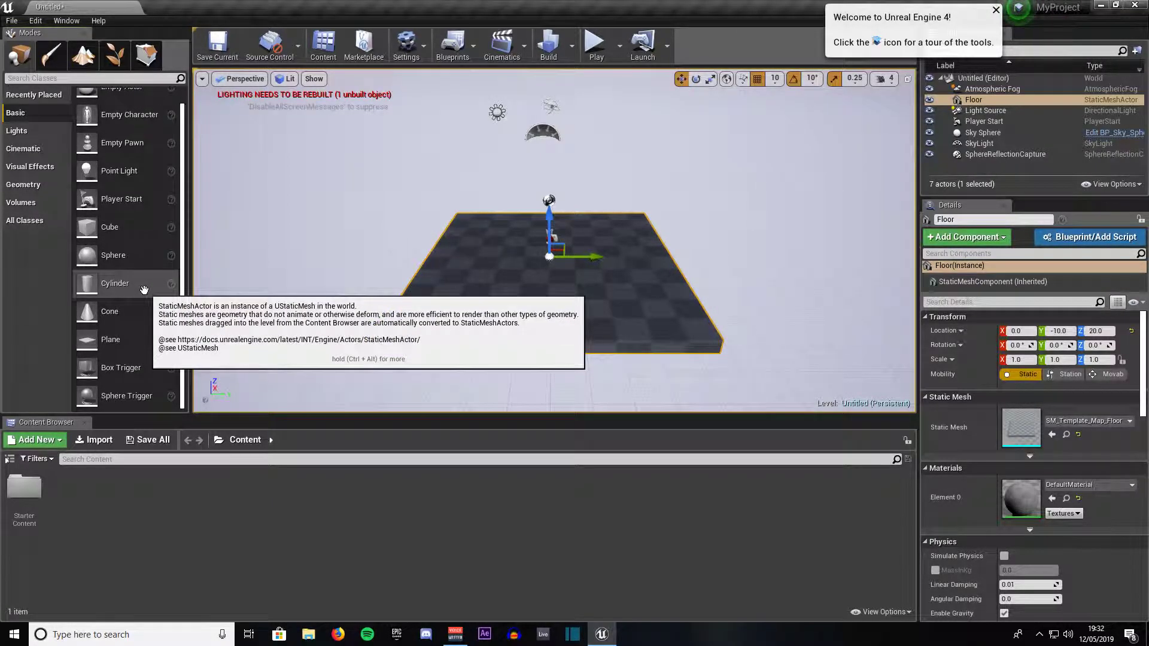
scroll(143, 290, up, 1)
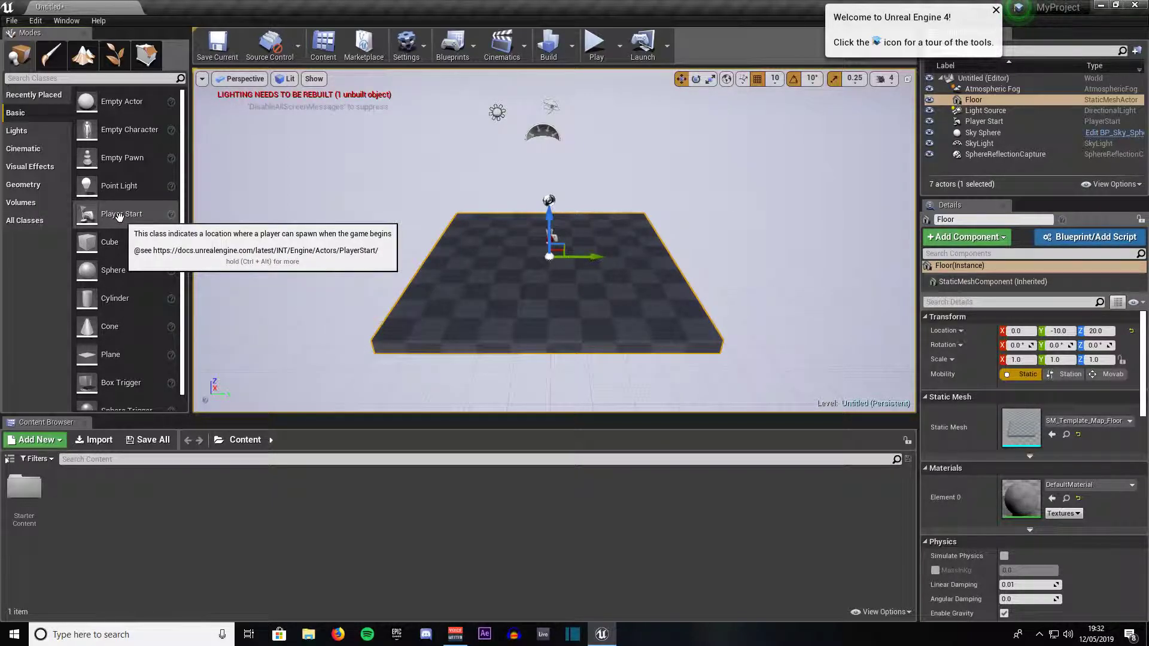
click(23, 134)
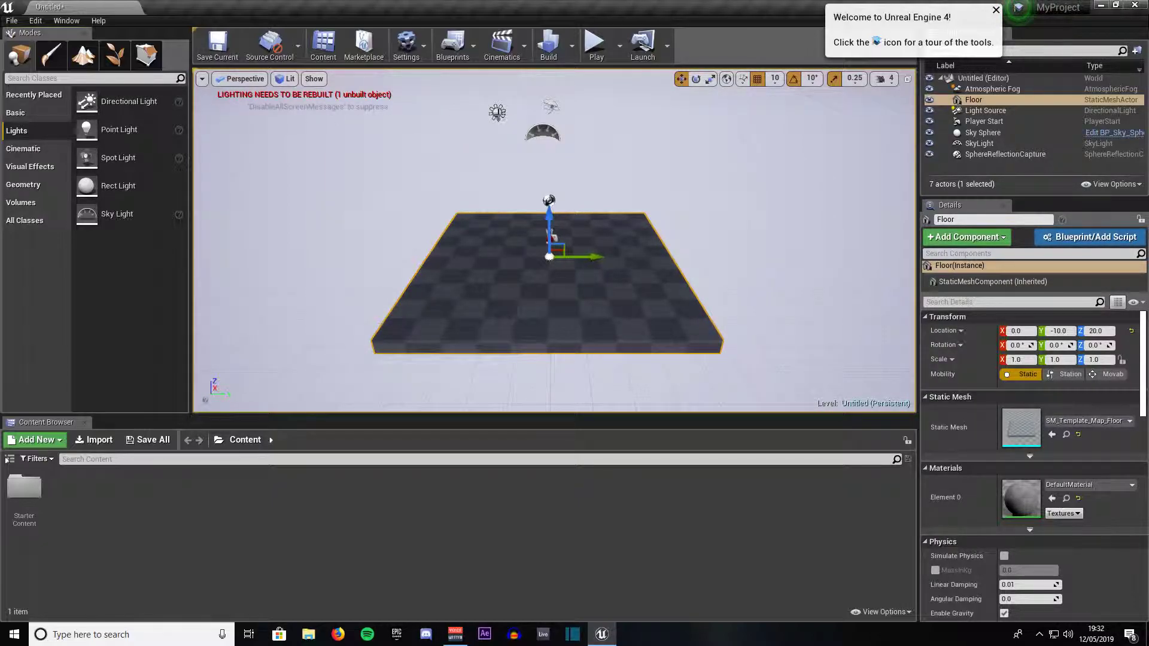
Try out a Point Light above the floor with an attenuation radius of about 649 and a higher intensity, and delete it
click(498, 114)
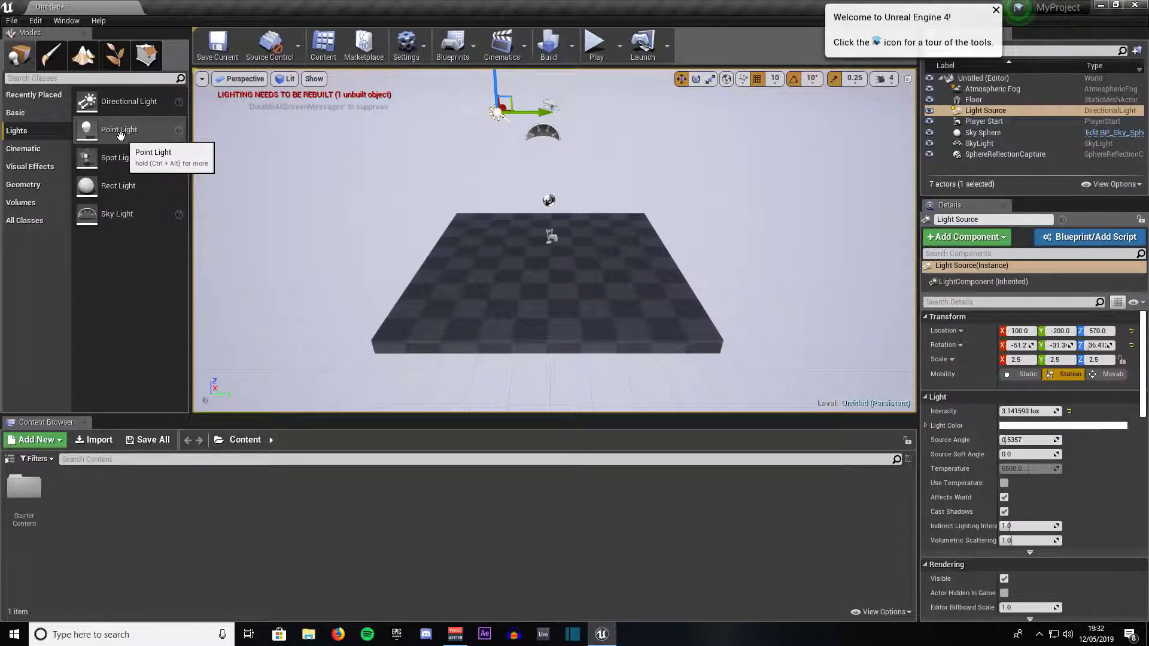
drag(115, 131, 491, 174)
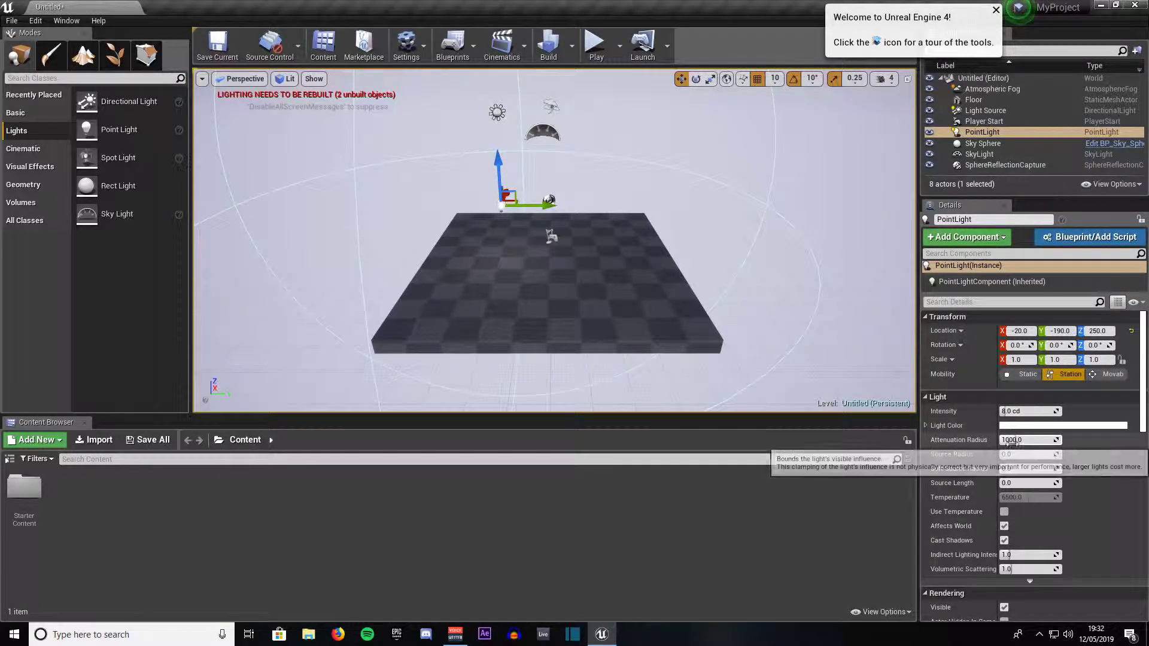
mouse_move(1013, 441)
mouse_down()
mouse_move(1060, 441)
mouse_move(1015, 441)
mouse_up()
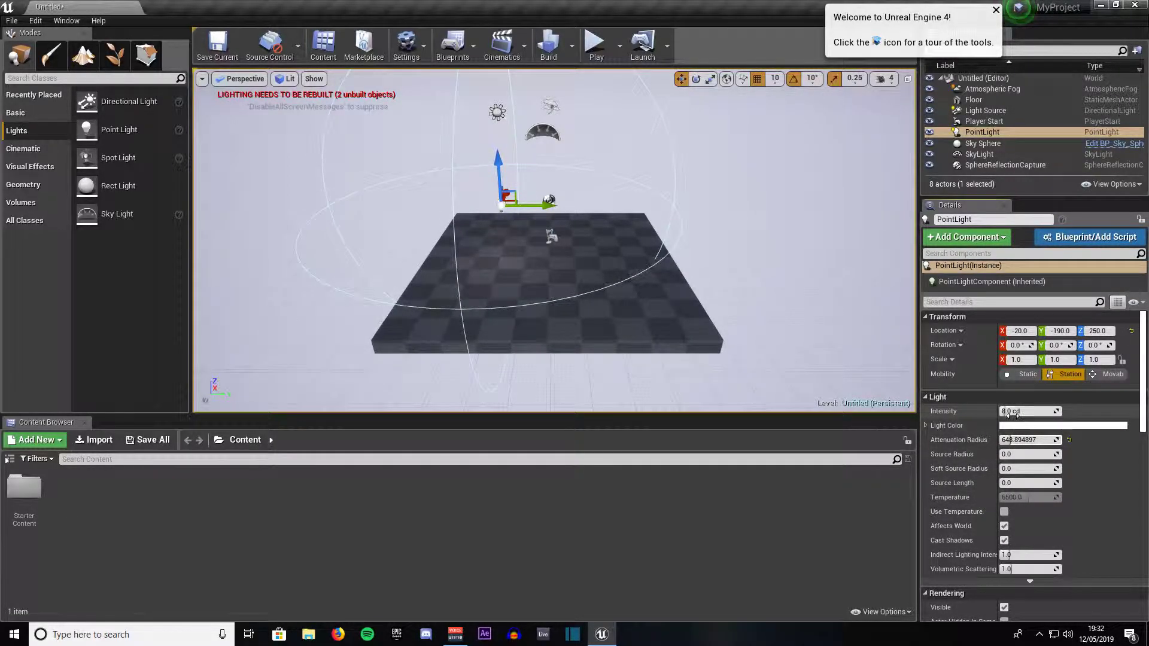
mouse_move(1009, 410)
mouse_down()
mouse_move(1052, 411)
mouse_move(1009, 411)
mouse_move(1041, 411)
mouse_move(1010, 411)
mouse_move(1024, 411)
mouse_up()
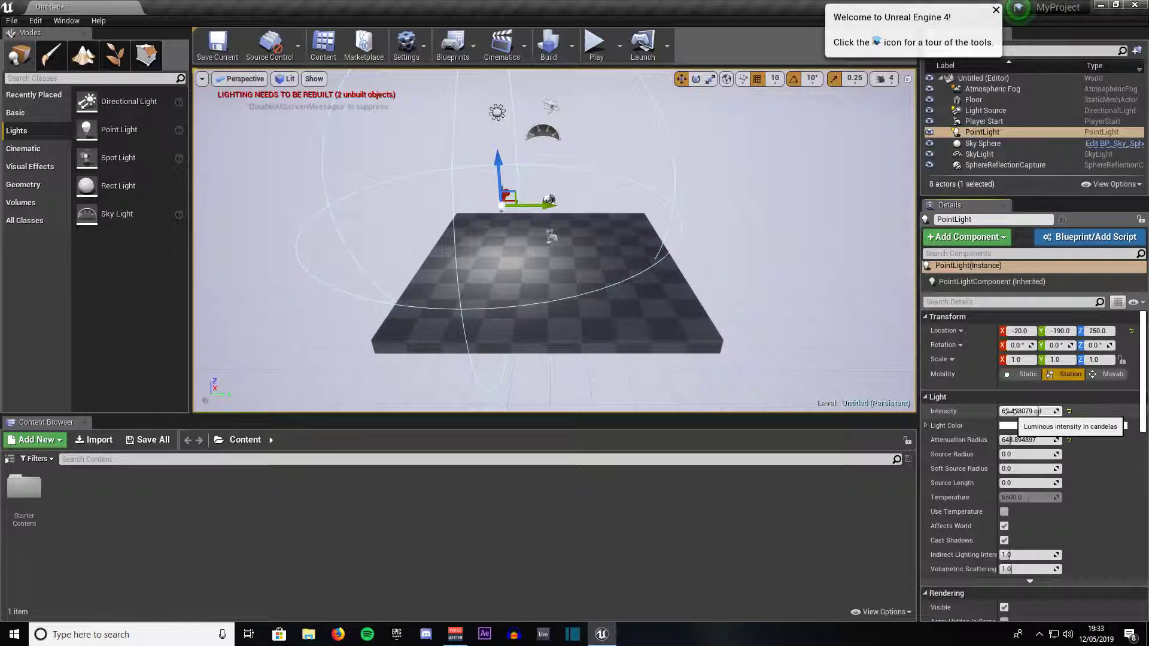
key(Delete)
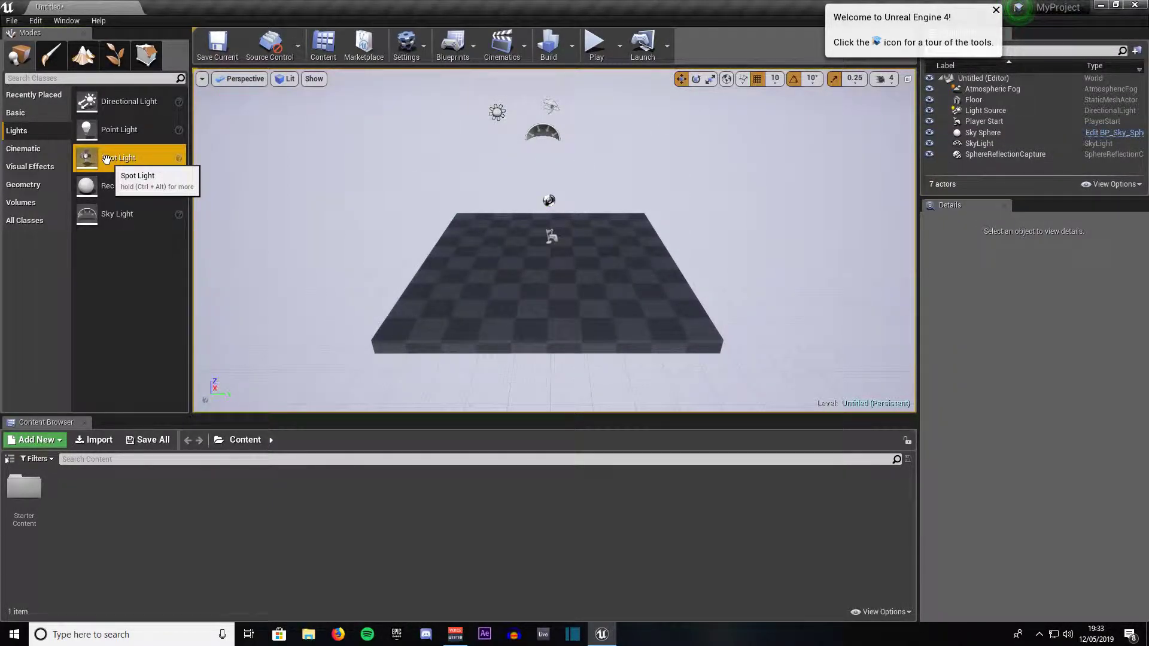
Try out a Spot Light above the floor, look at its light properties, and delete it
drag(107, 158, 503, 150)
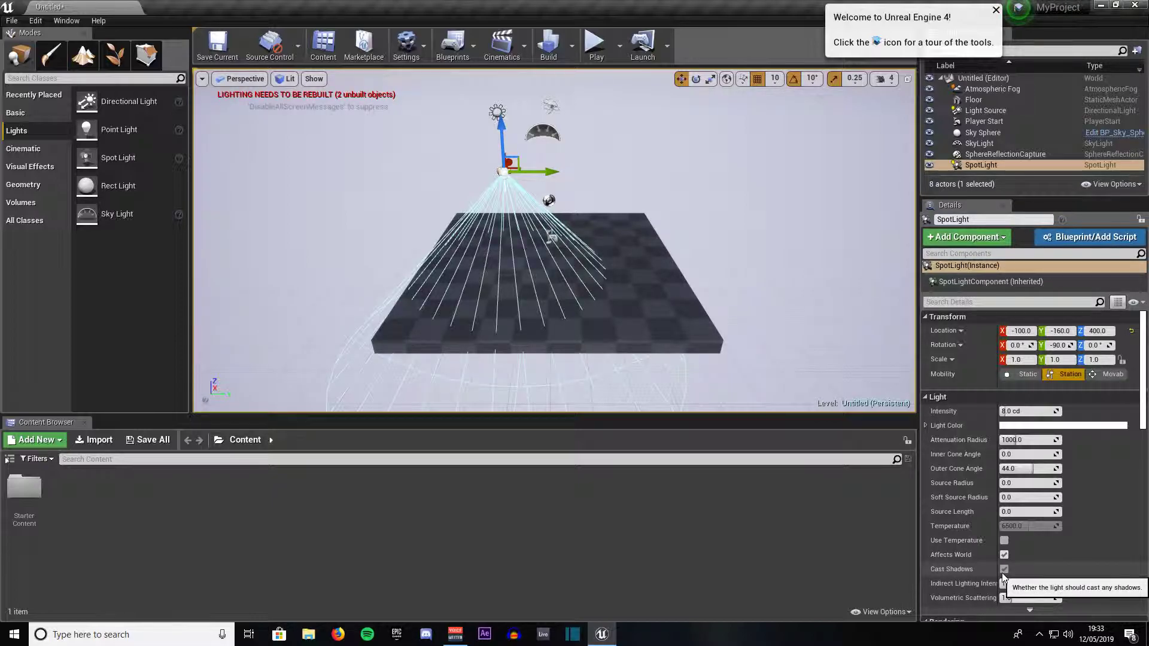
click(1004, 555)
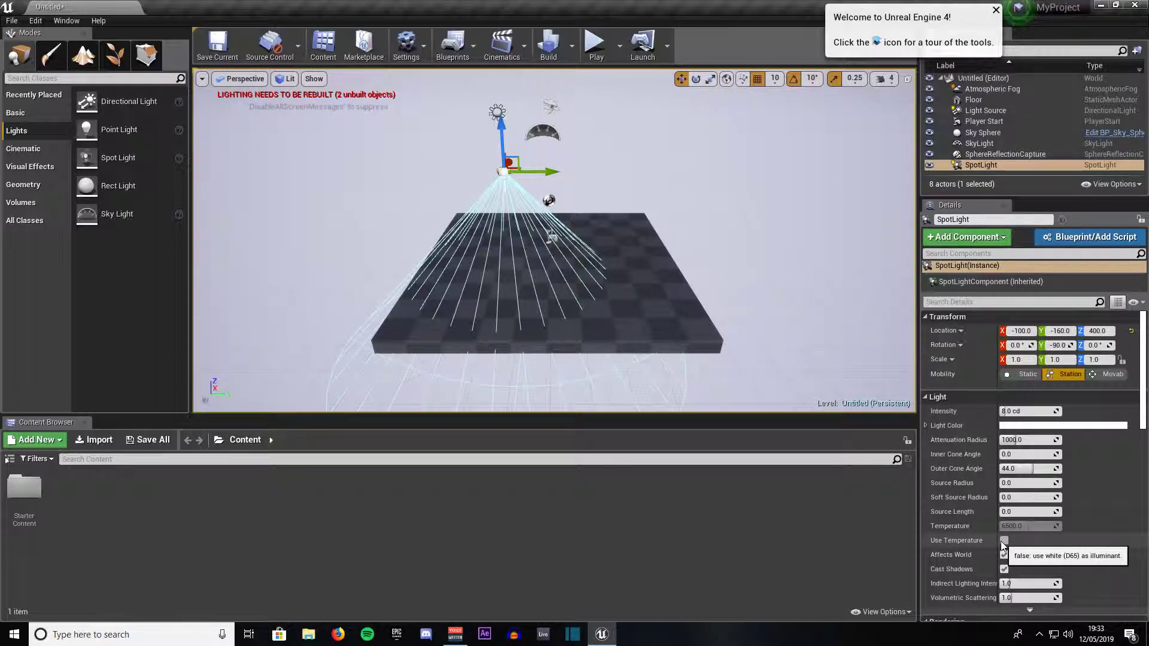
key(Delete)
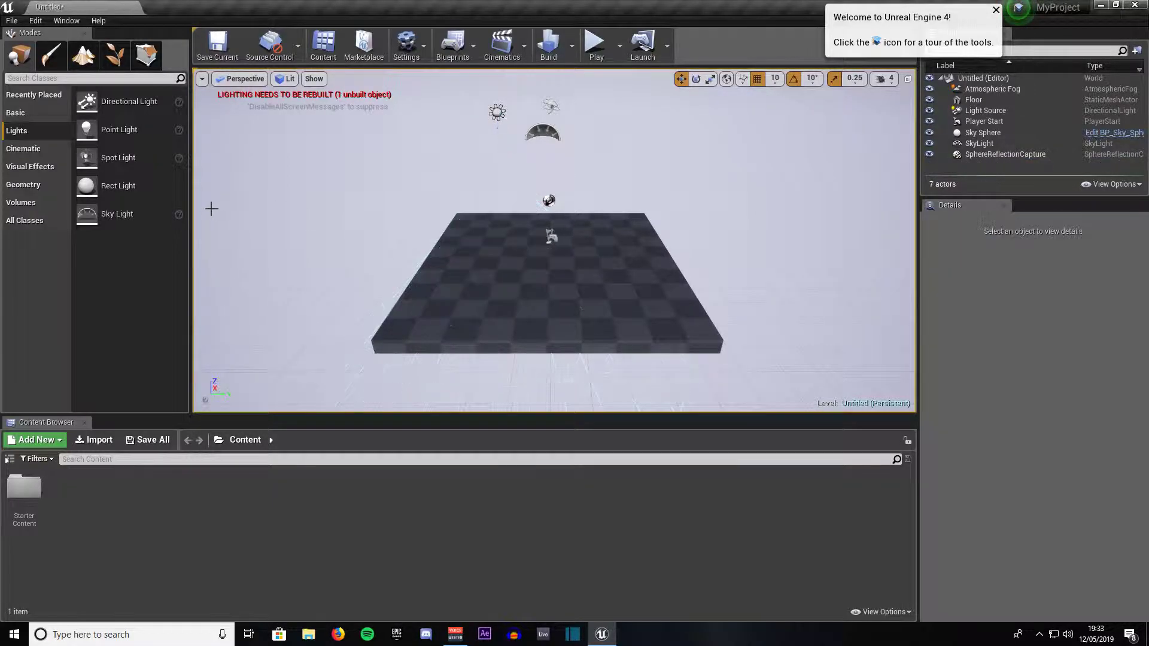
Look through the placeable actors in the Visual Effects, Geometry and Volumes categories
click(27, 167)
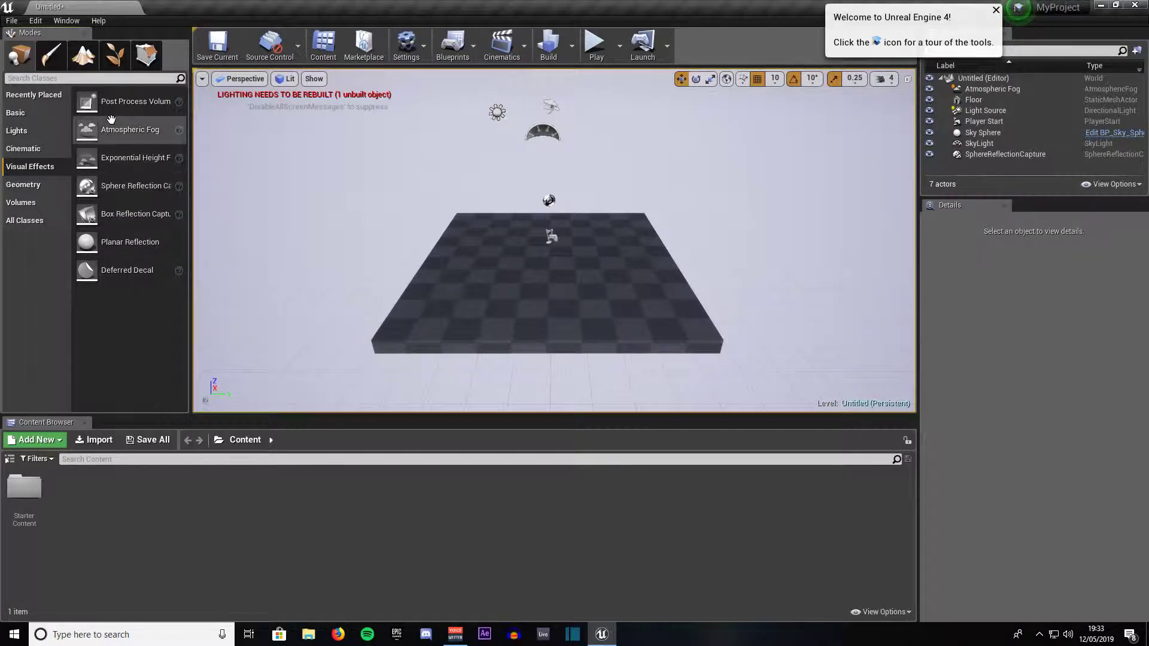
click(23, 184)
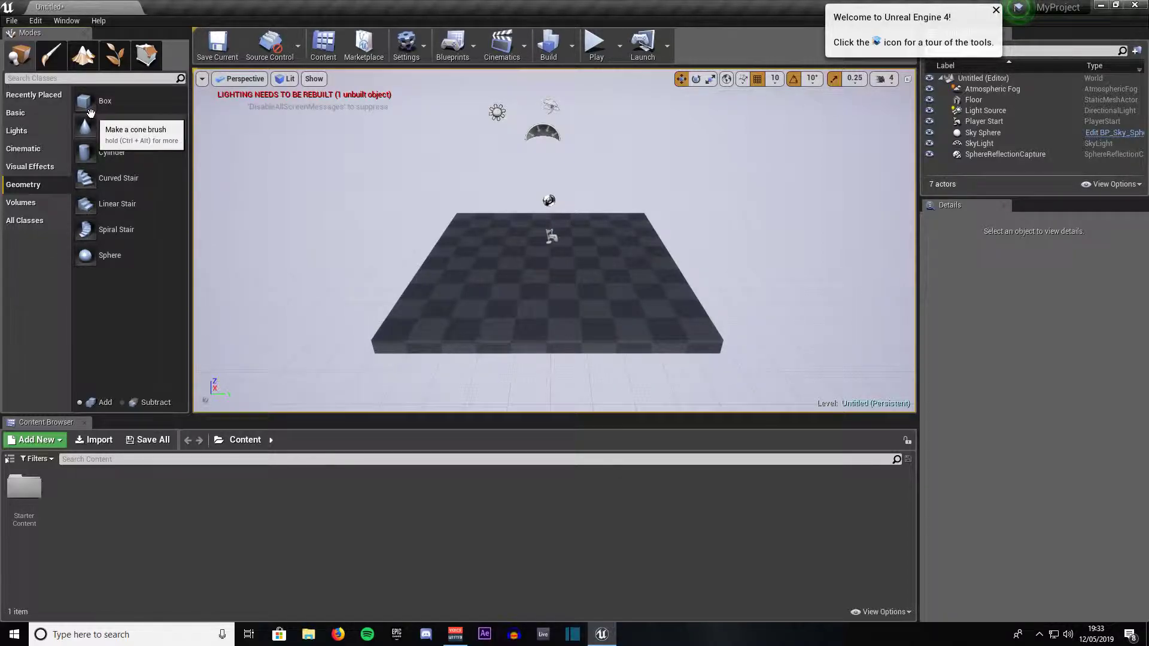
click(22, 204)
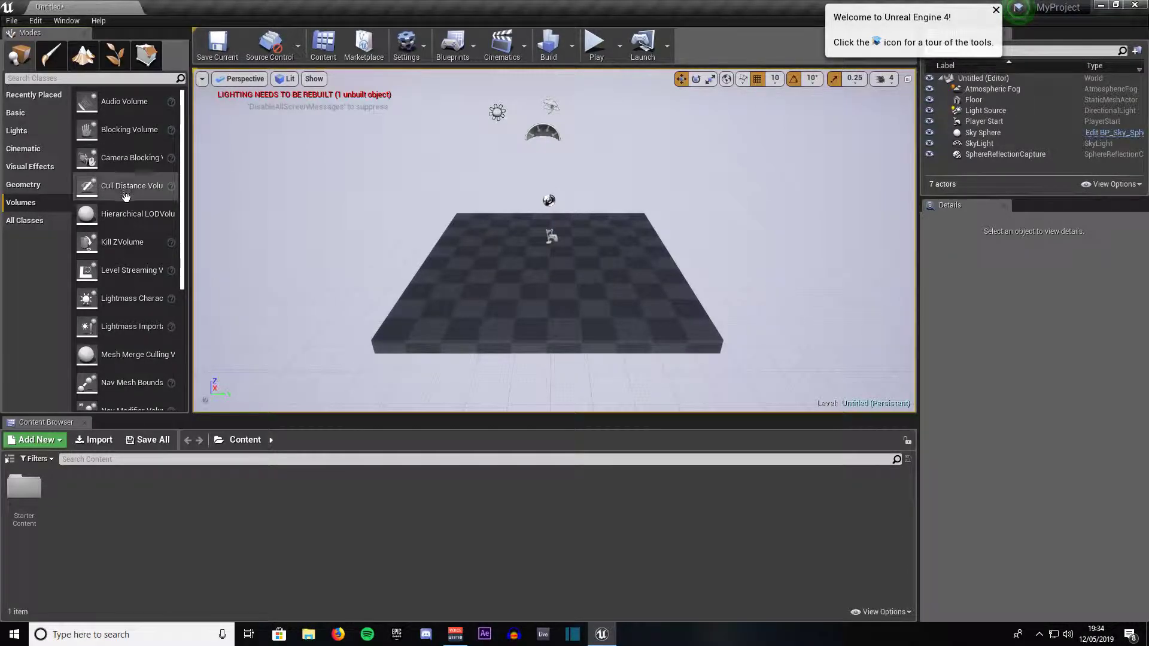
Try out a Nav Mesh Bounds Volume on the floor with the navigation area displayed, and delete the volume
scroll(120, 335, down, 1)
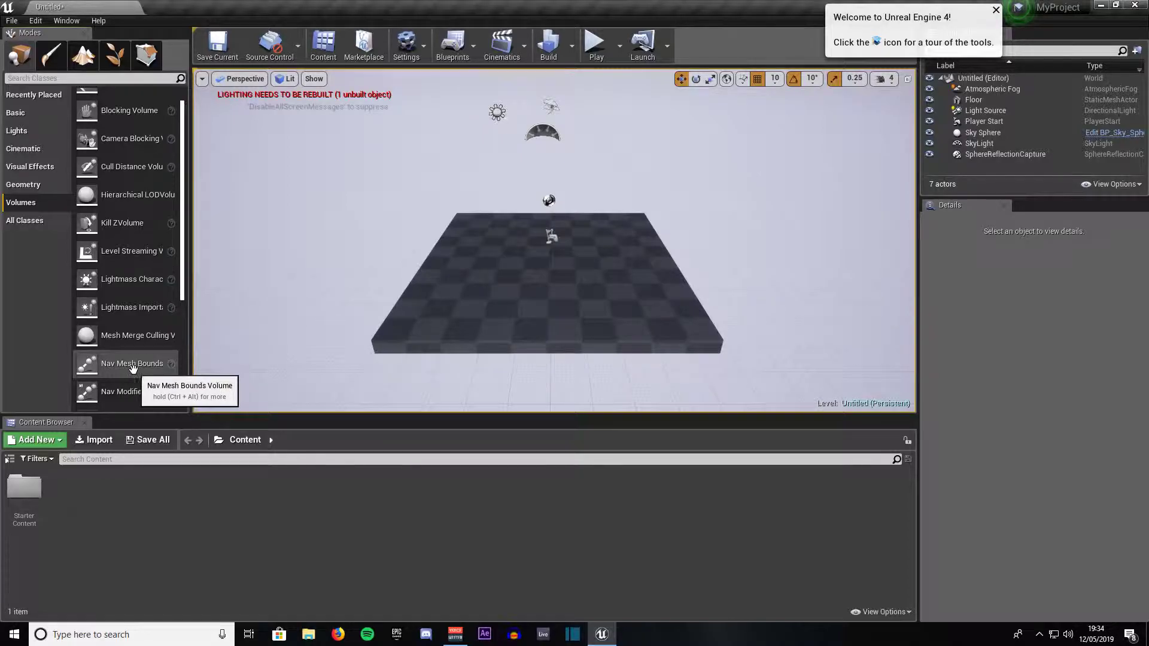
drag(131, 366, 514, 271)
drag(510, 204, 512, 211)
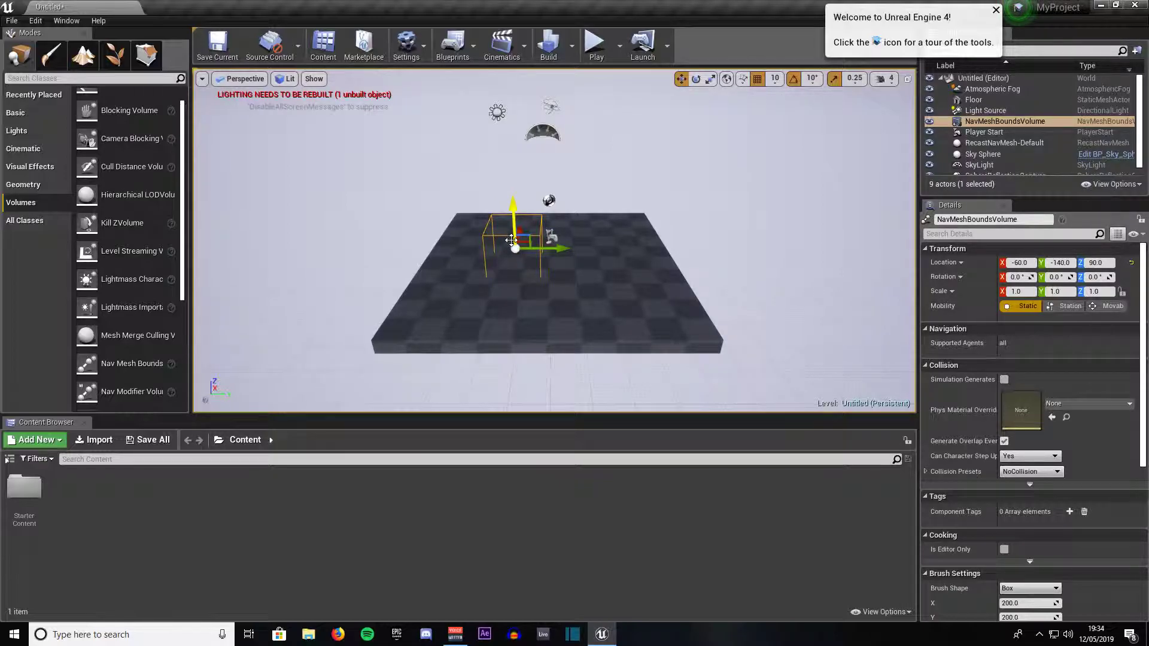
key(p)
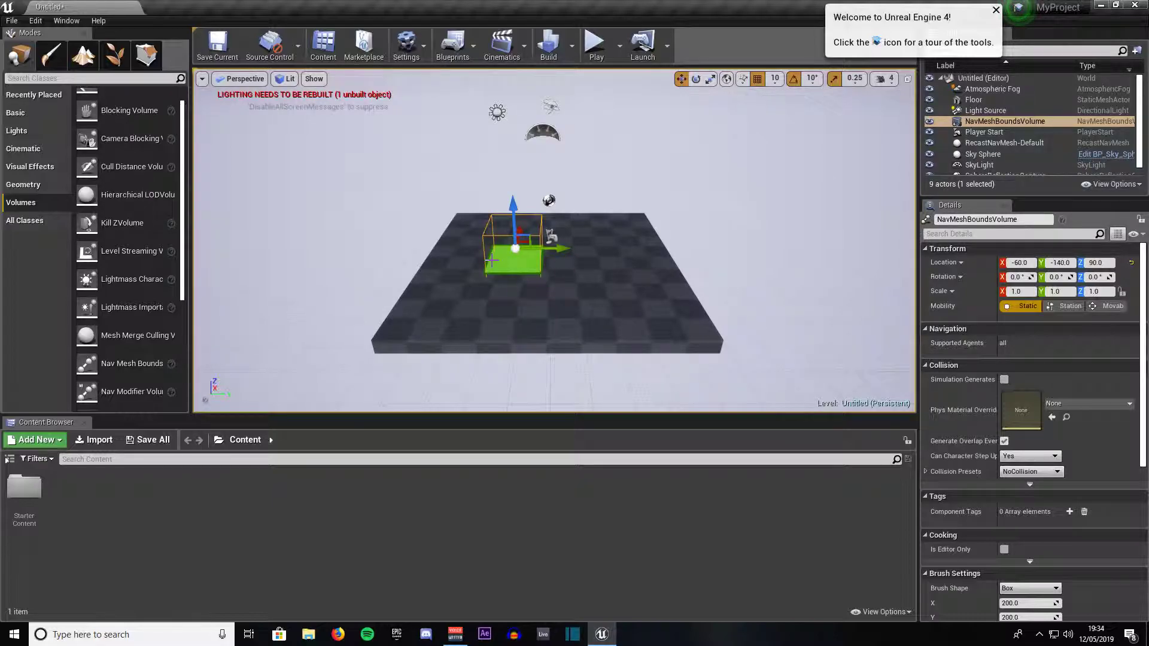
key(Delete)
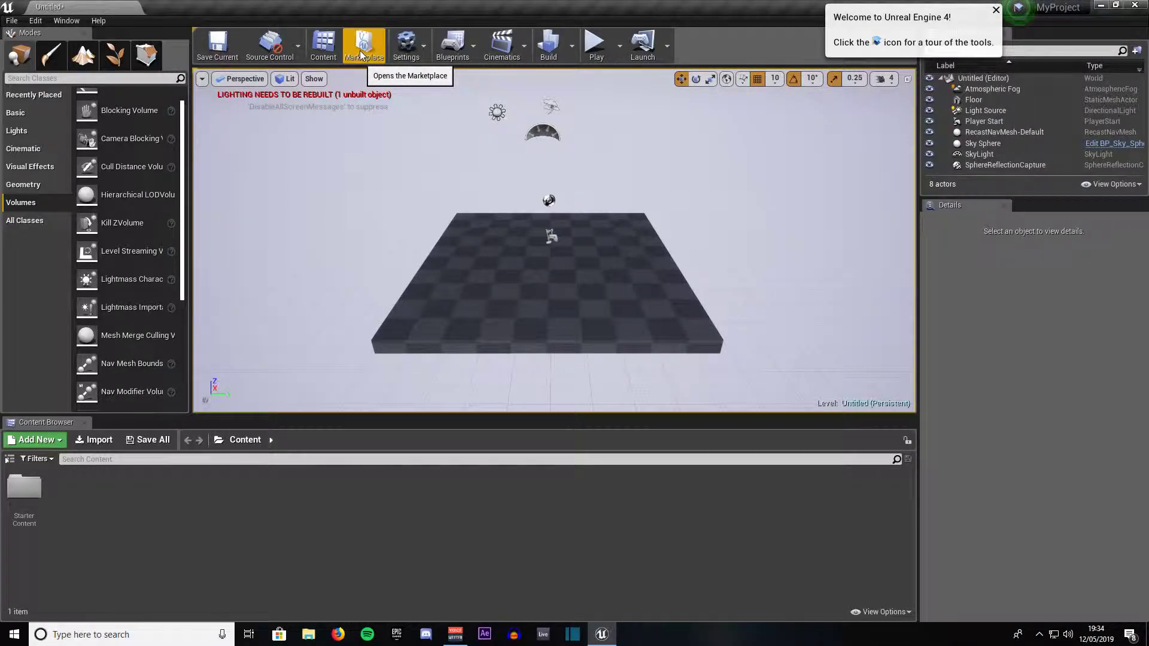
Open the Project Settings in a maximized window and look at the default maps and modes of the project
click(404, 47)
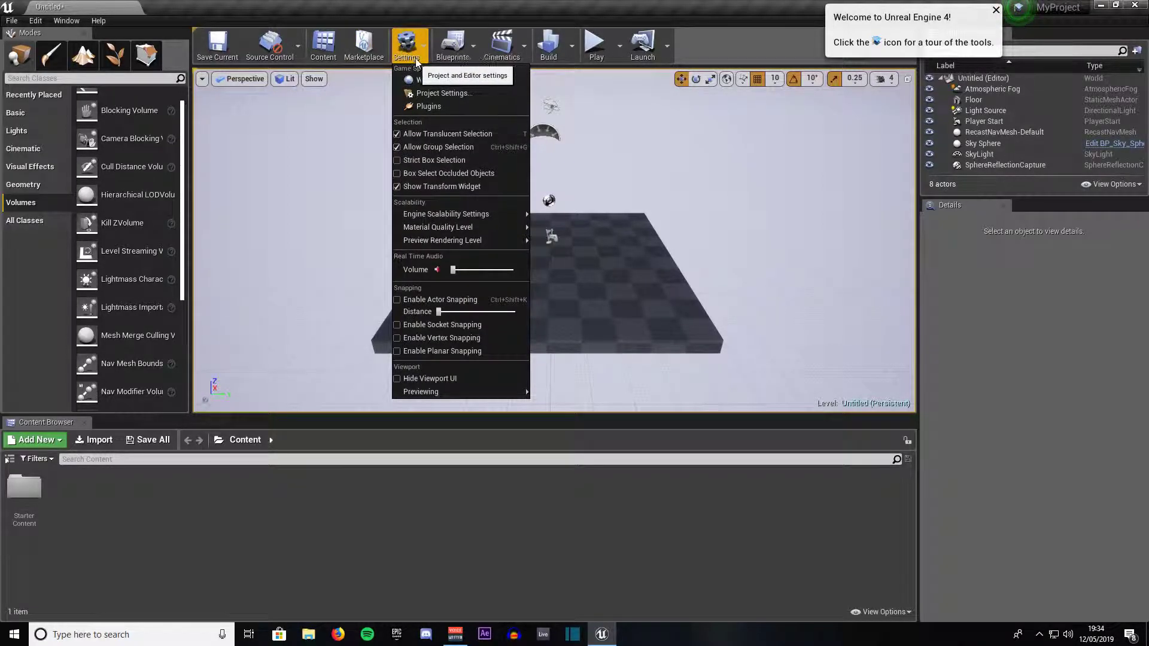
click(428, 94)
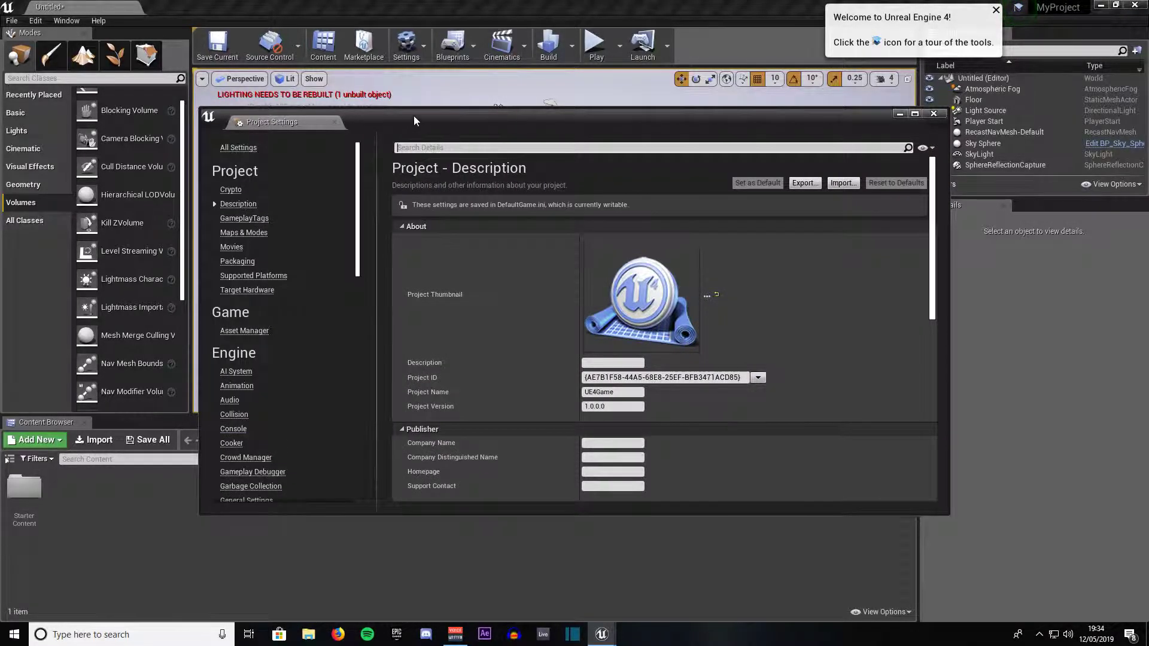
double_click(415, 119)
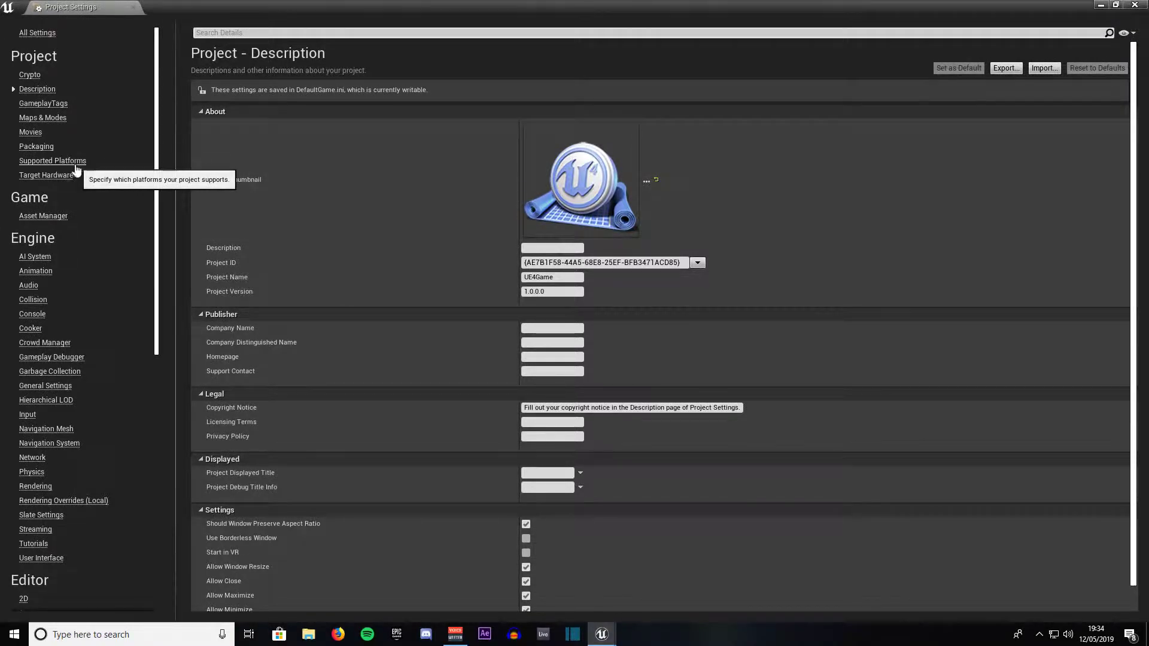
click(41, 119)
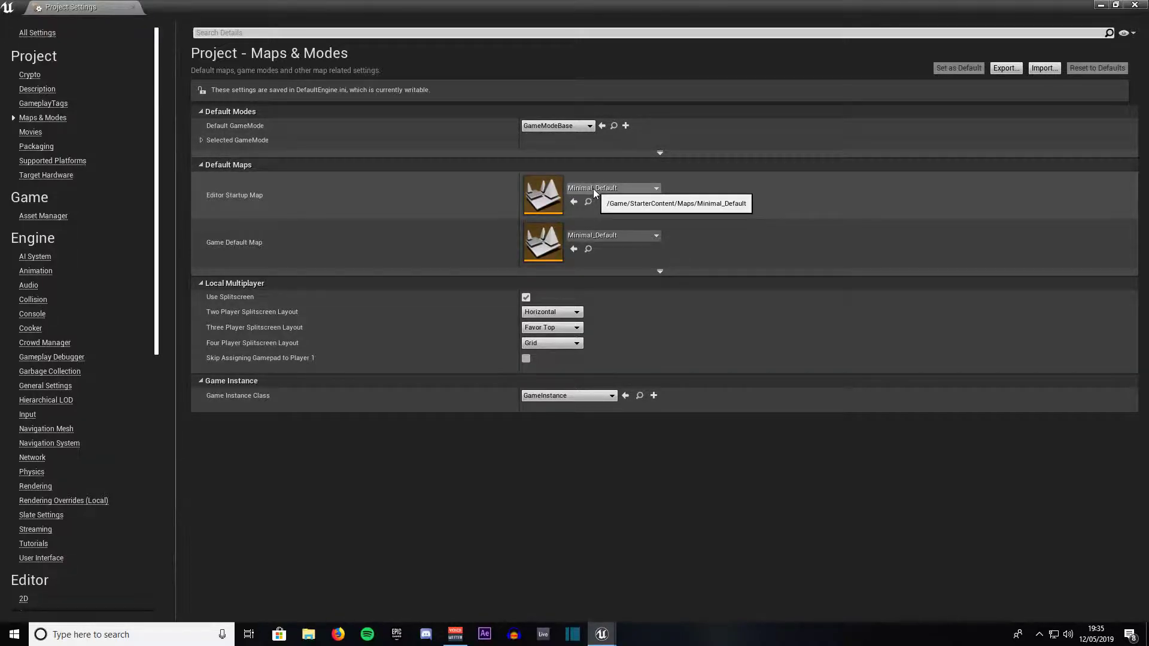
Add a new action mapping to the engine's Input bindings and expand the list of action mappings
click(29, 417)
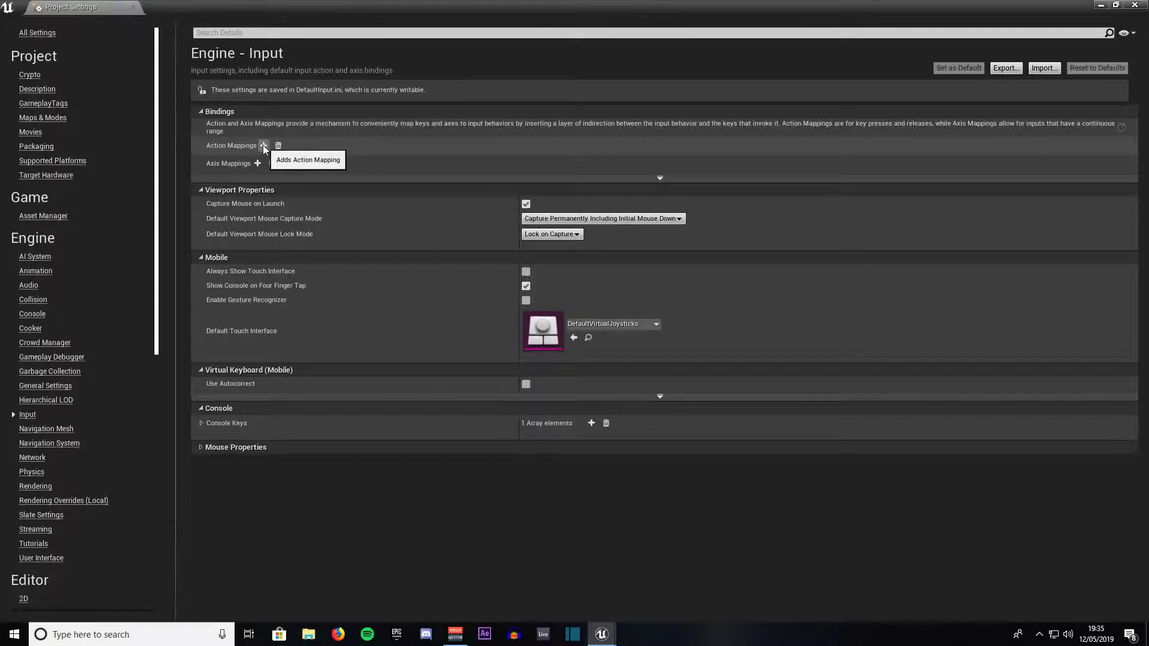
click(263, 146)
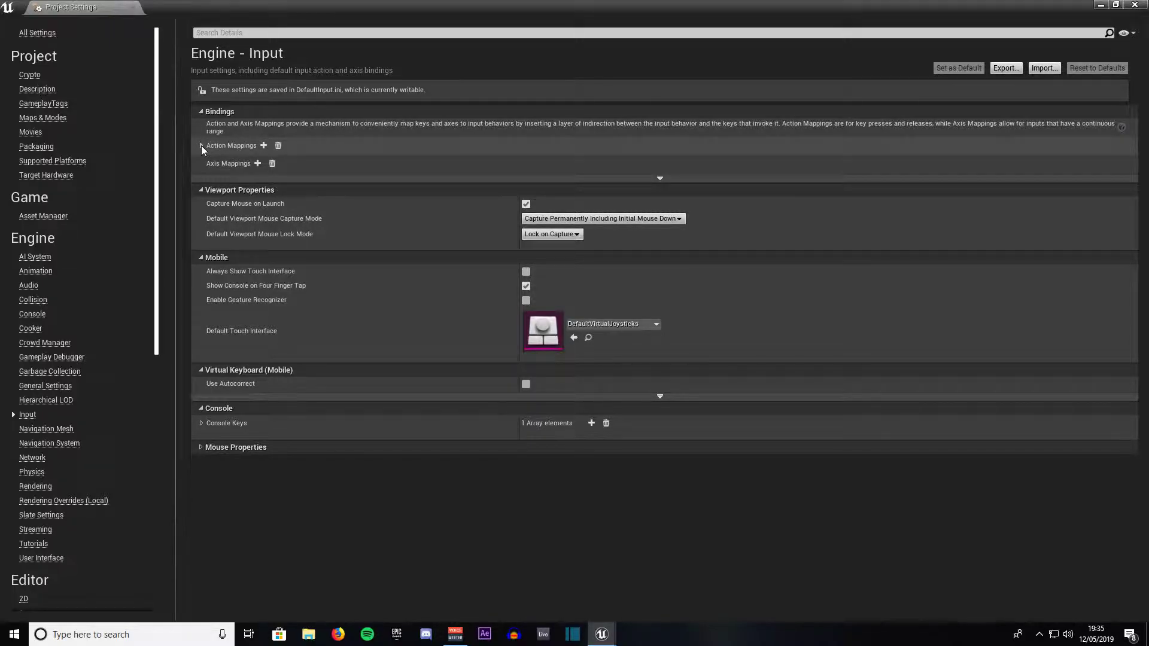
click(202, 146)
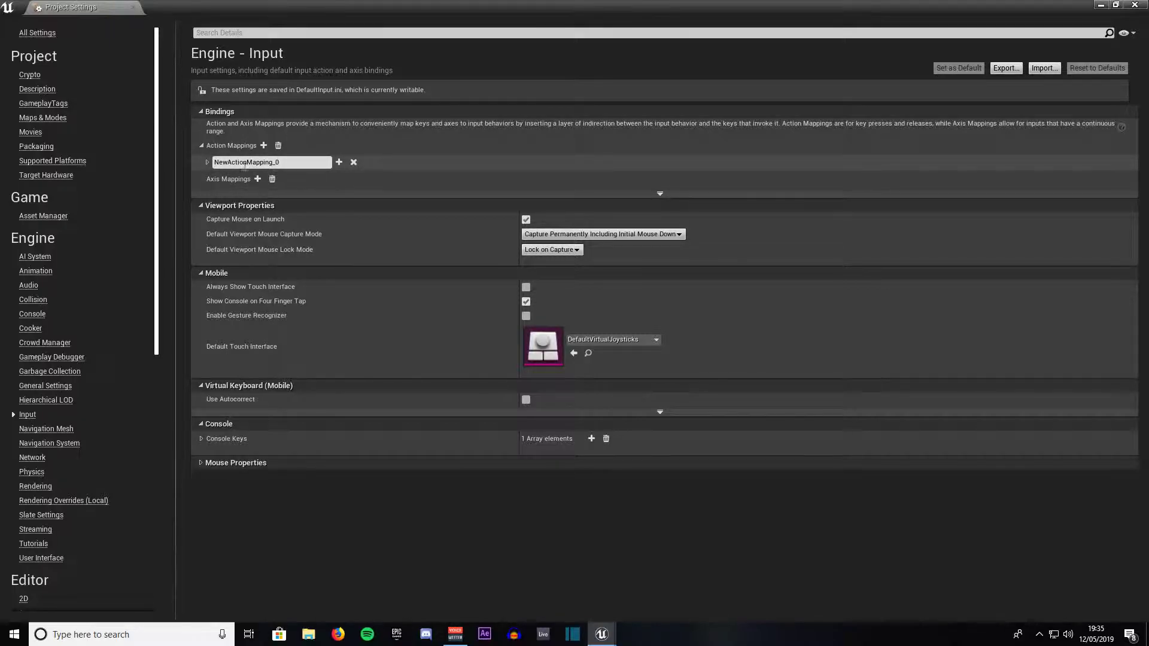
Bind the new action mapping to the keyboard key F and close the Project Settings
click(206, 162)
click(275, 179)
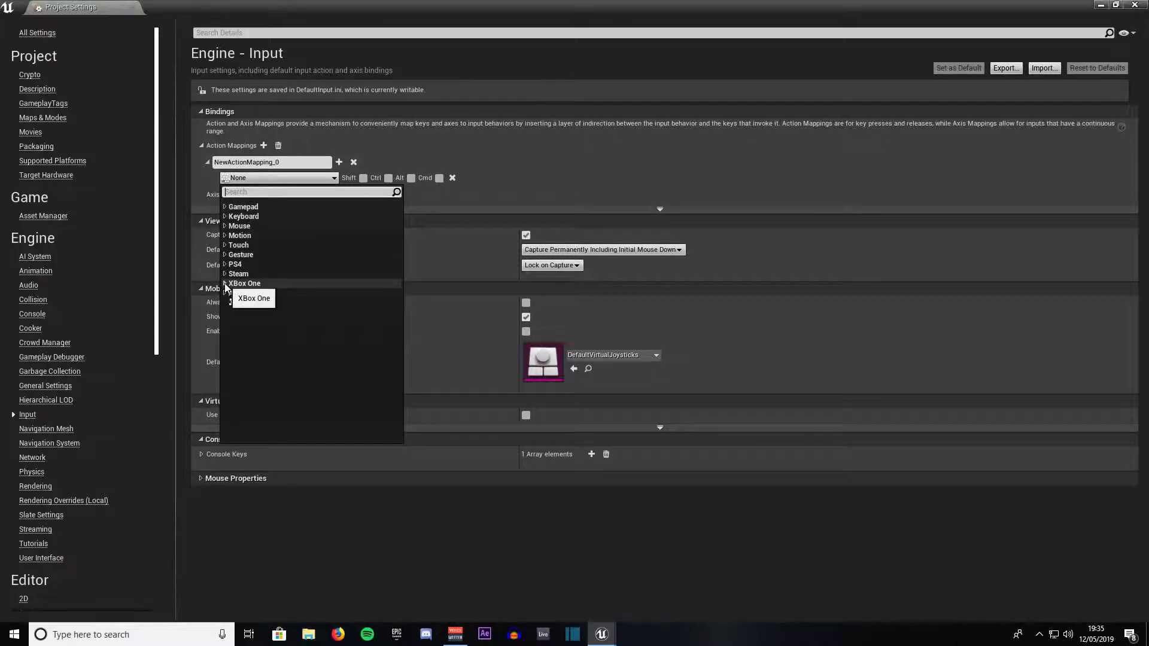
click(227, 217)
scroll(250, 314, down, 10)
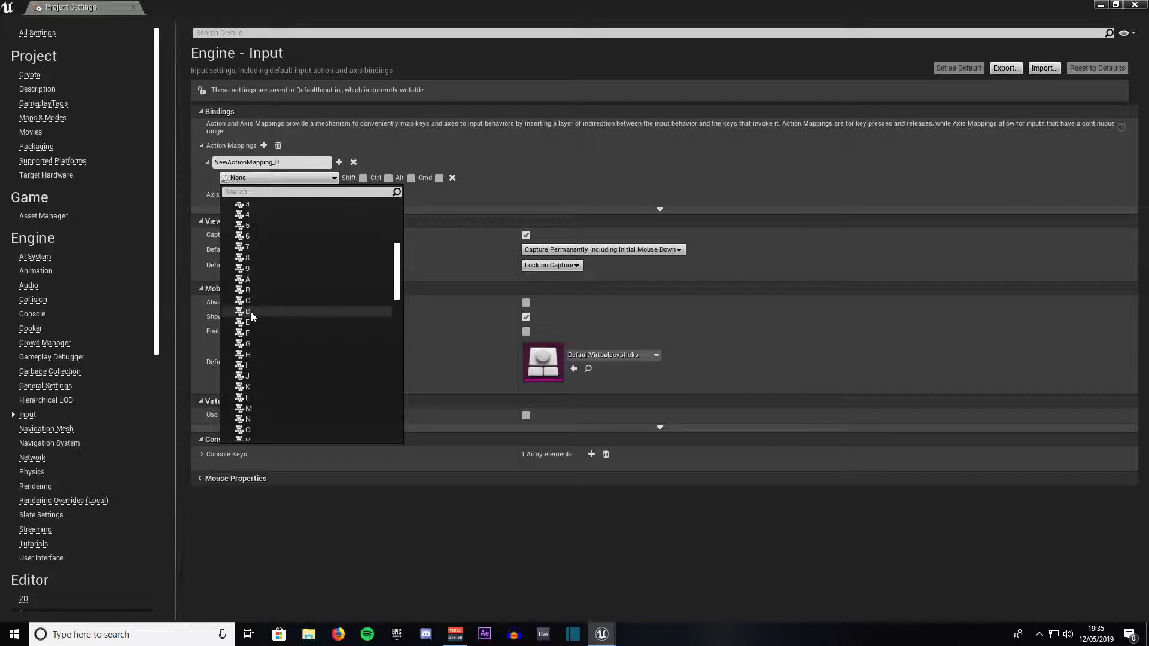
scroll(250, 318, down, 2)
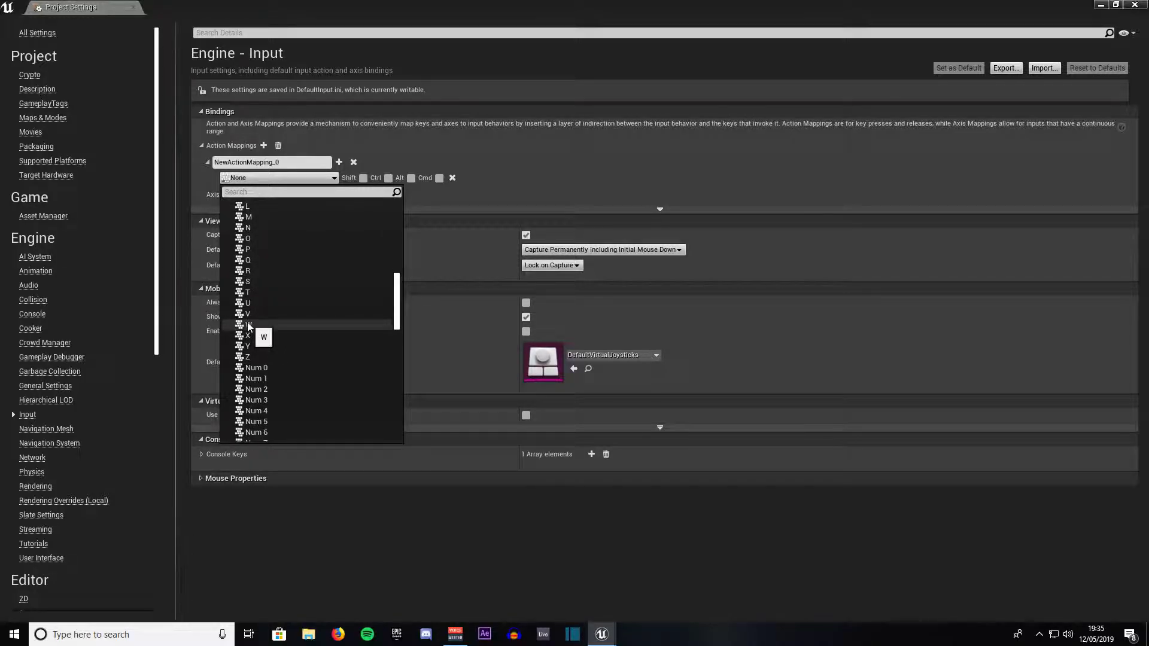
scroll(250, 315, up, 3)
click(249, 222)
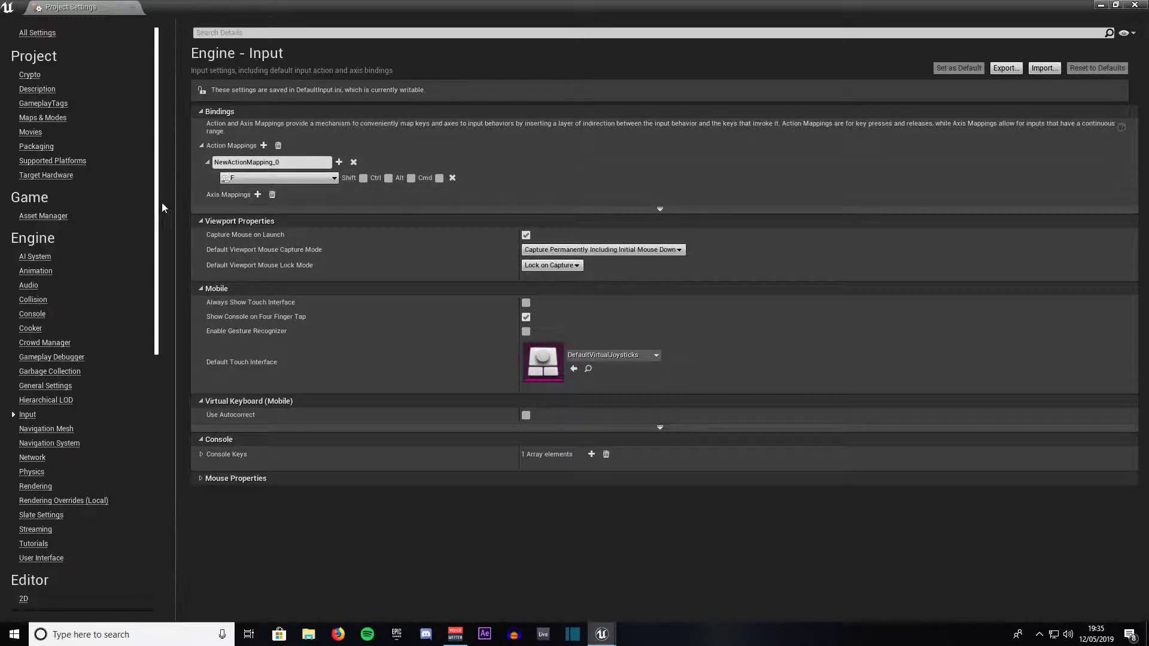
click(1135, 5)
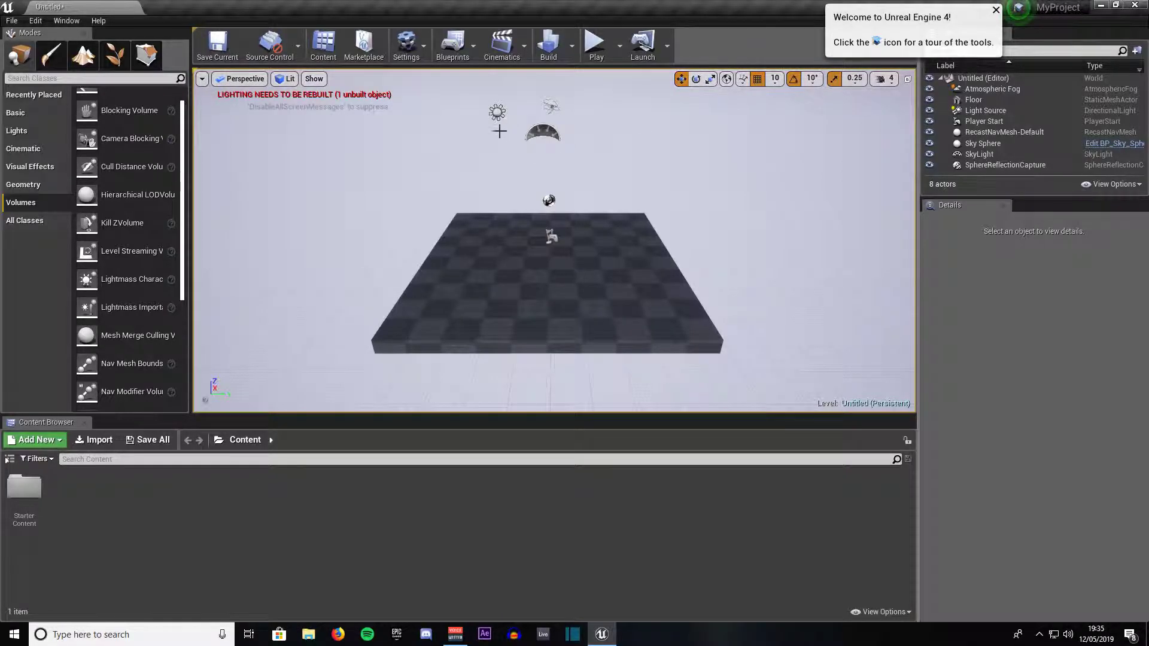
Open the Level Blueprint, look over the nodes in its Event Graph, and close it
click(466, 45)
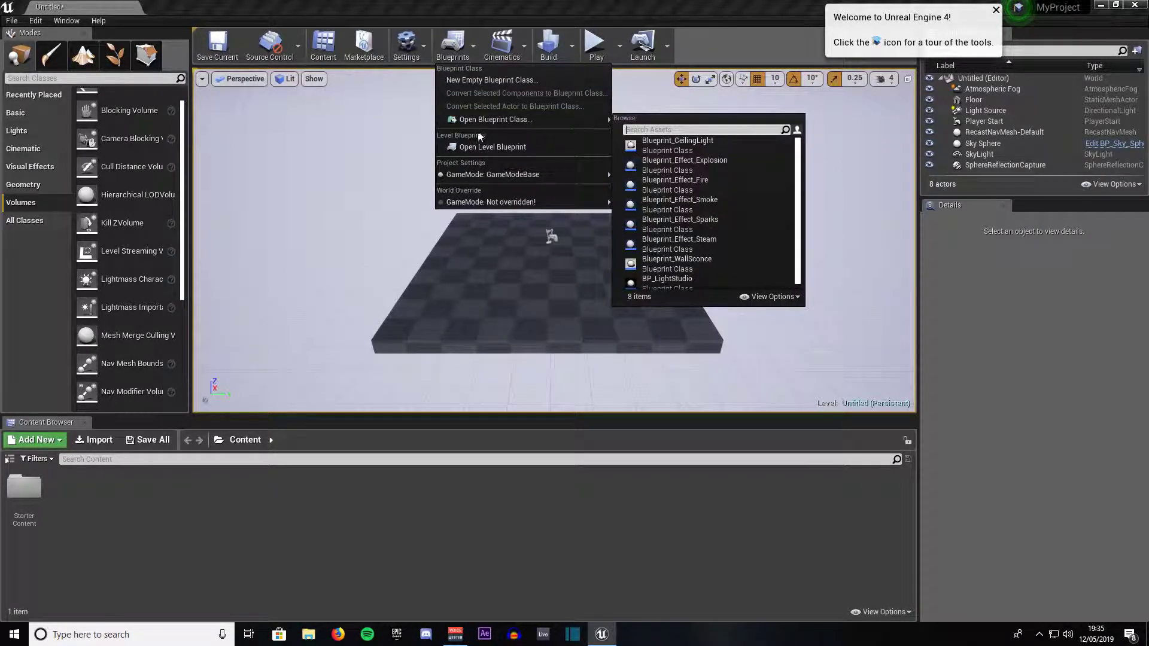
click(475, 147)
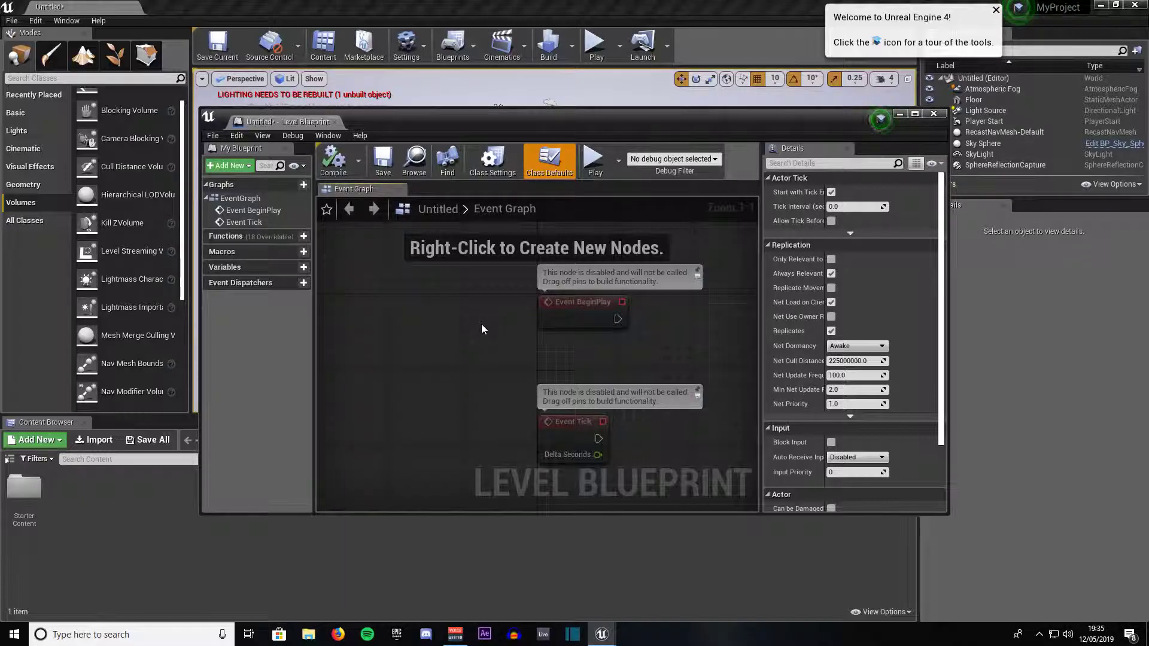
right_drag(483, 324, 390, 318)
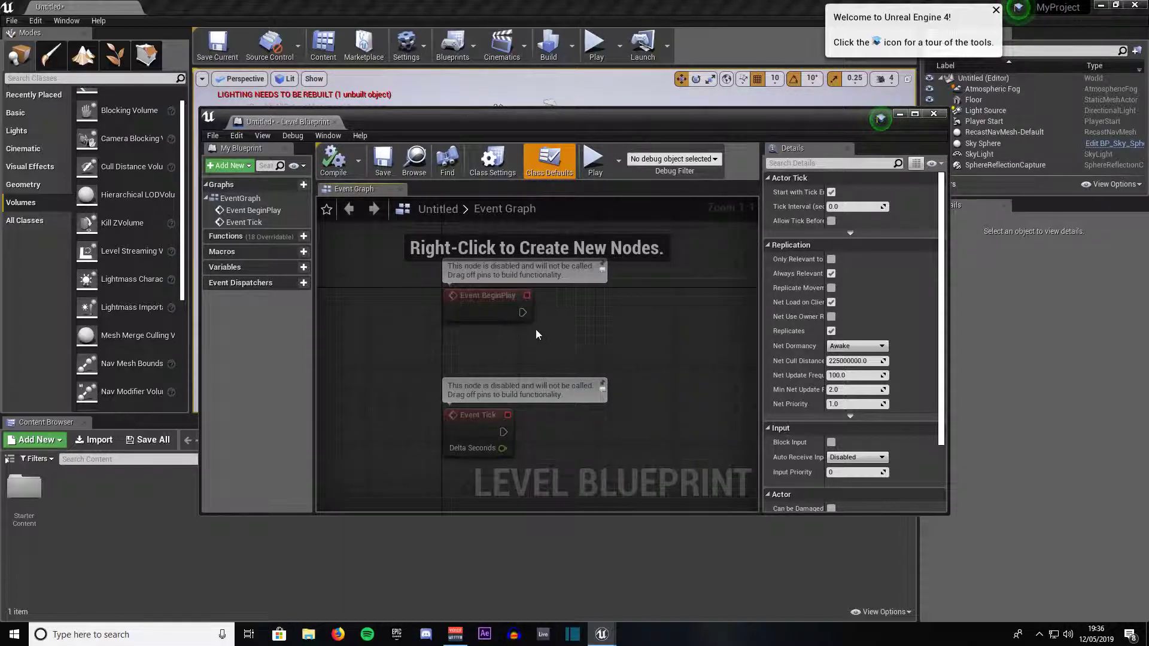
right_drag(546, 338, 459, 354)
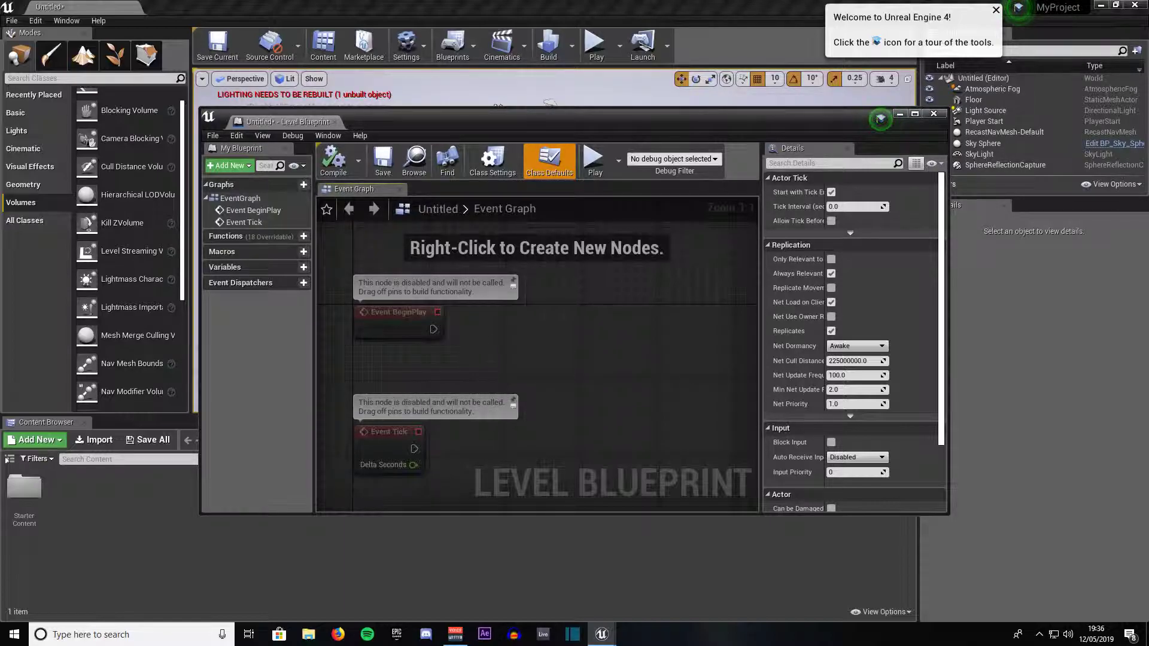
click(932, 114)
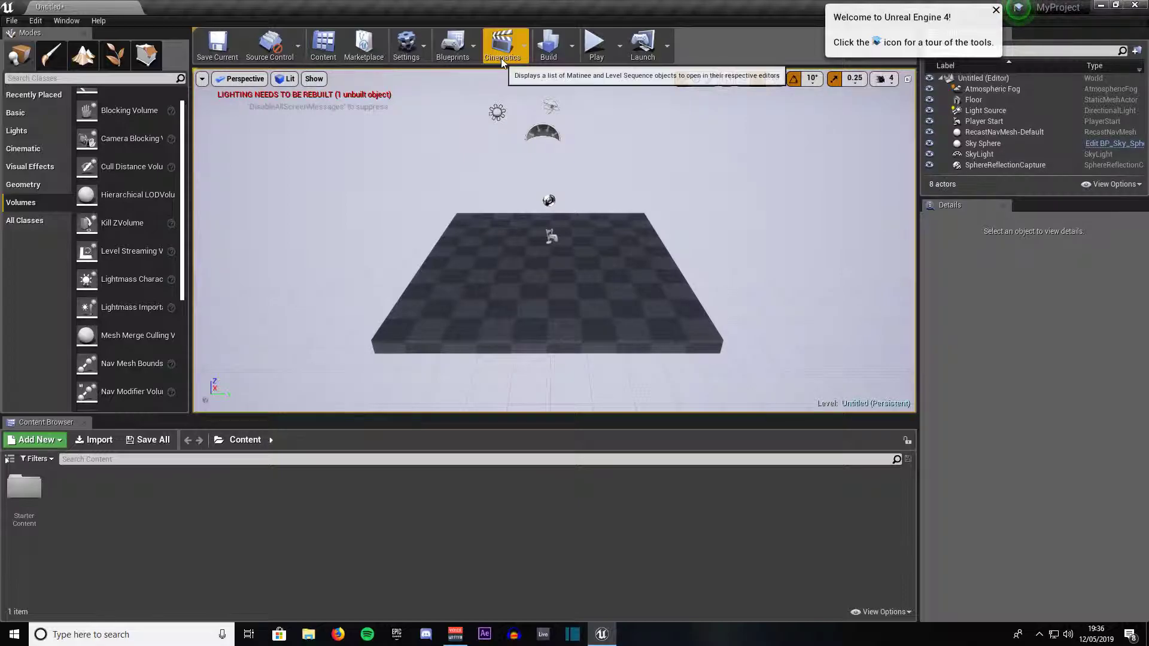
Look through the build options for lighting, reflections, geometry, navigation and map check, and select the floor
click(571, 46)
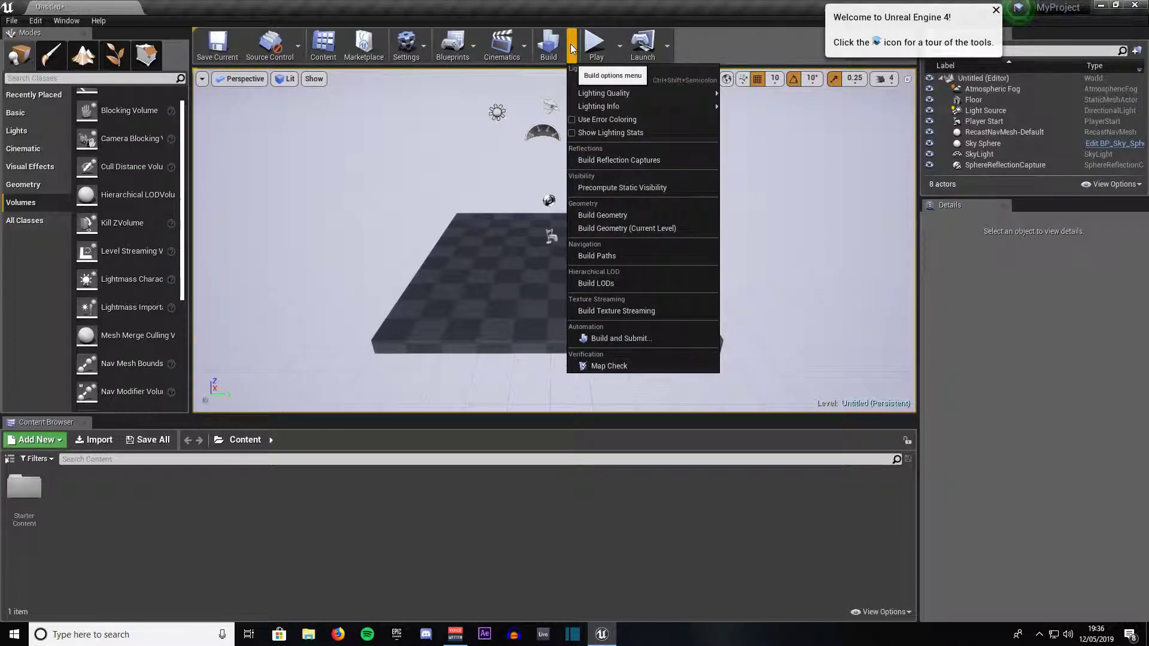
mouse_move(592, 91)
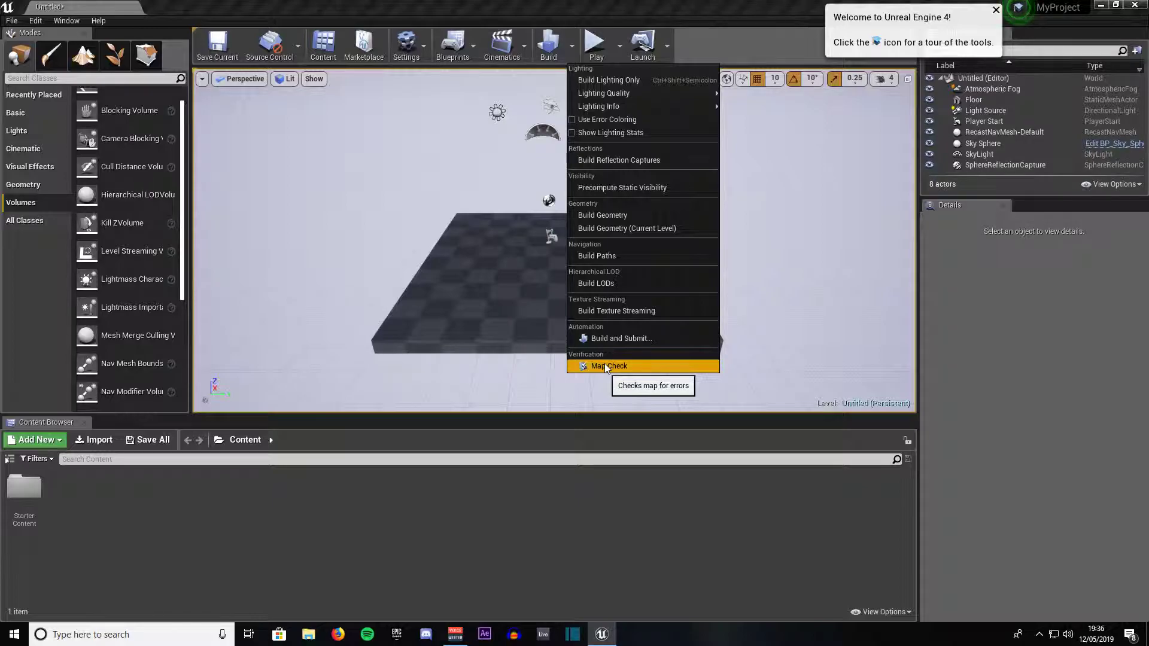
click(503, 294)
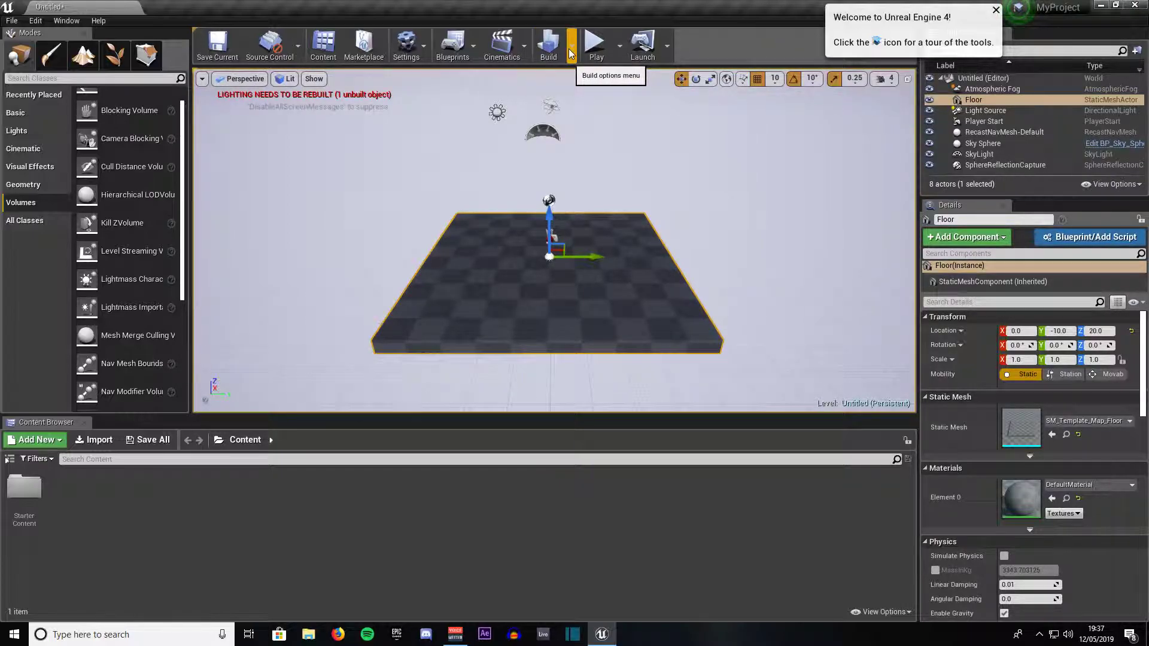
Play the level in the selected viewport, move the player forward, and stop the play session
click(620, 46)
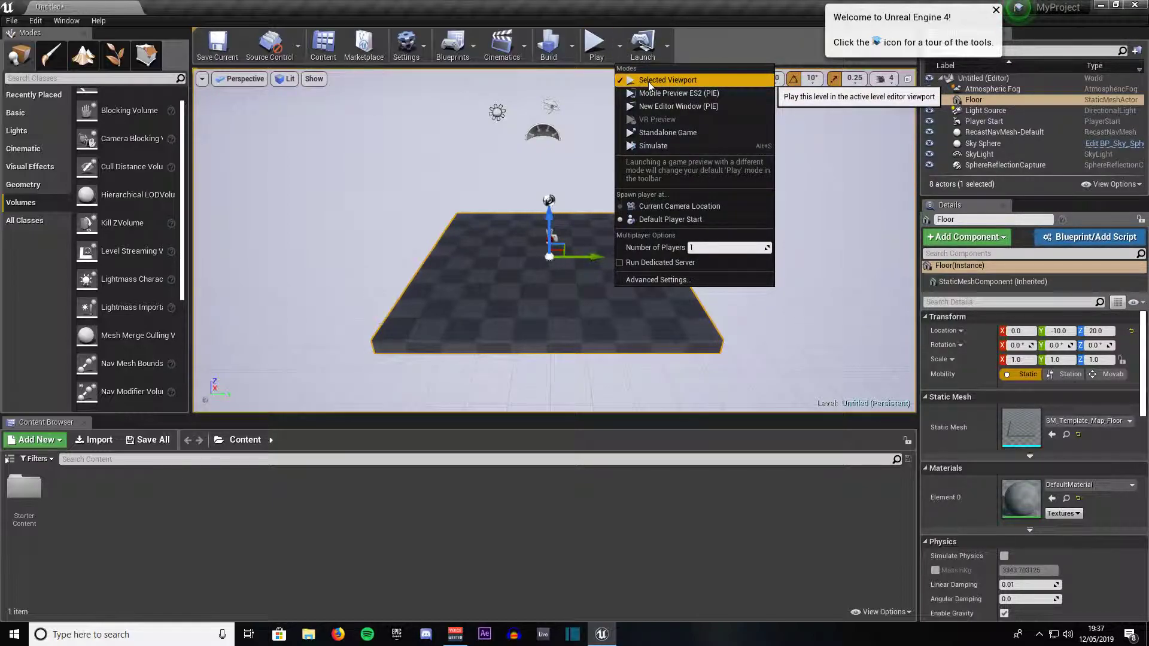
click(596, 43)
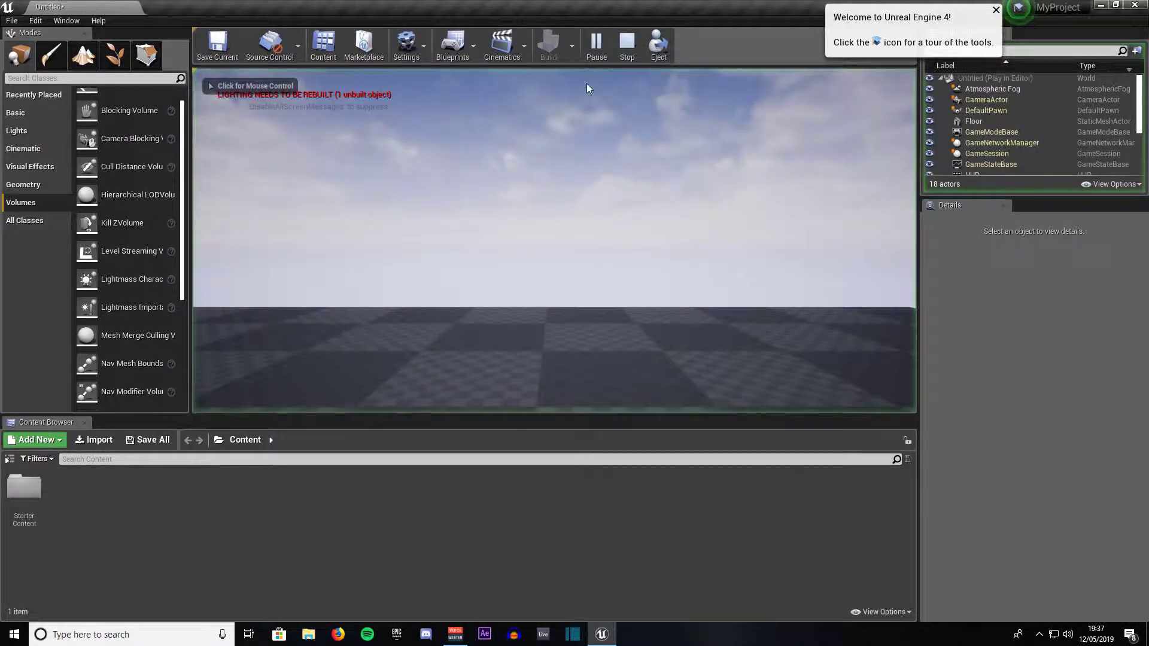
click(586, 87)
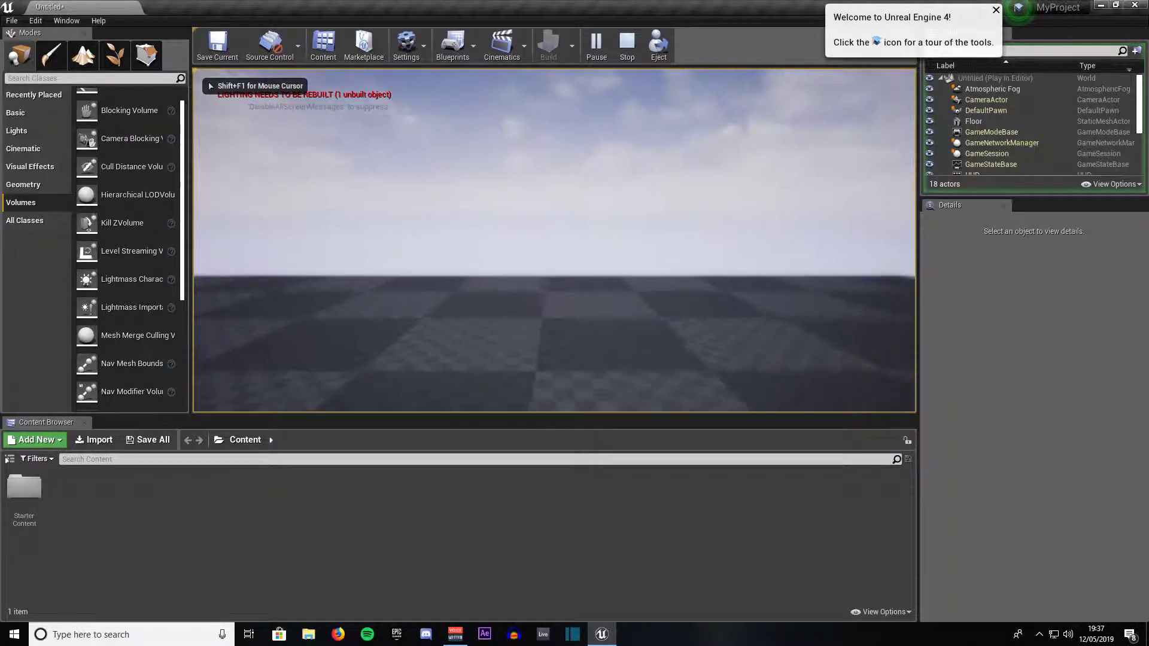
key(w)
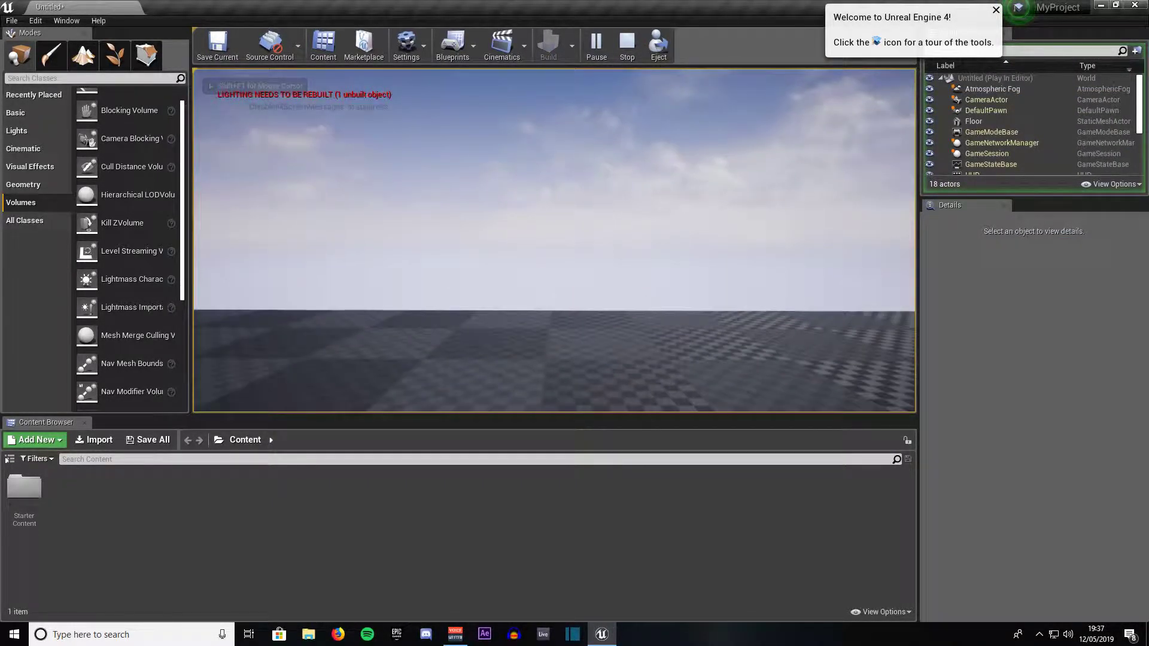
key(w)
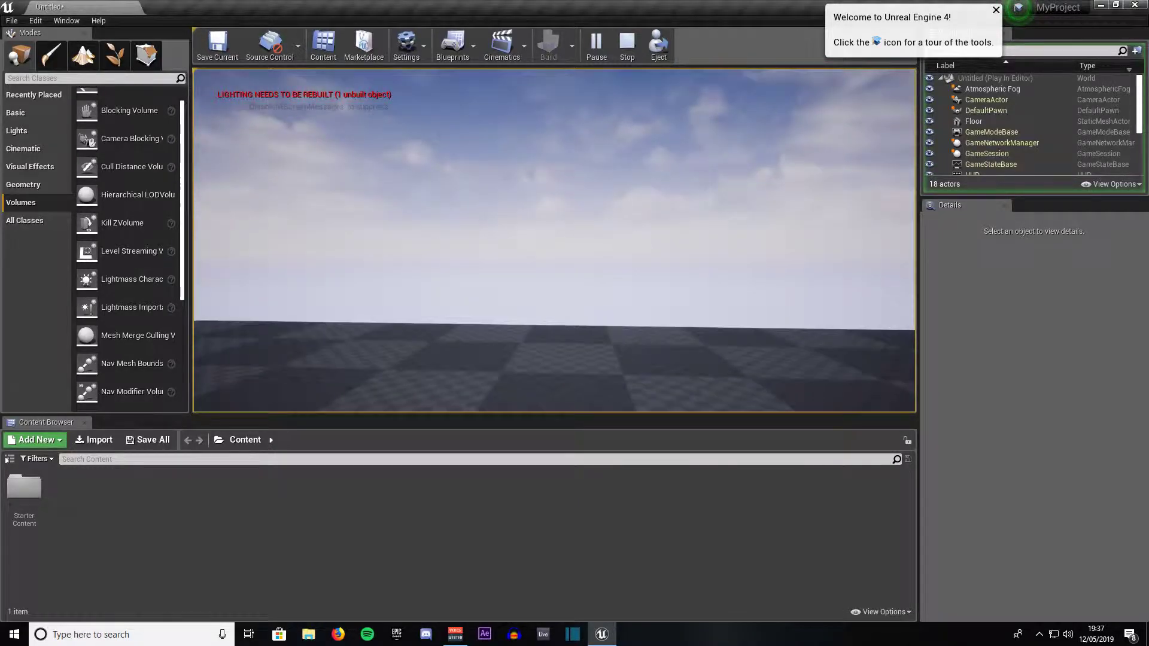
key(Escape)
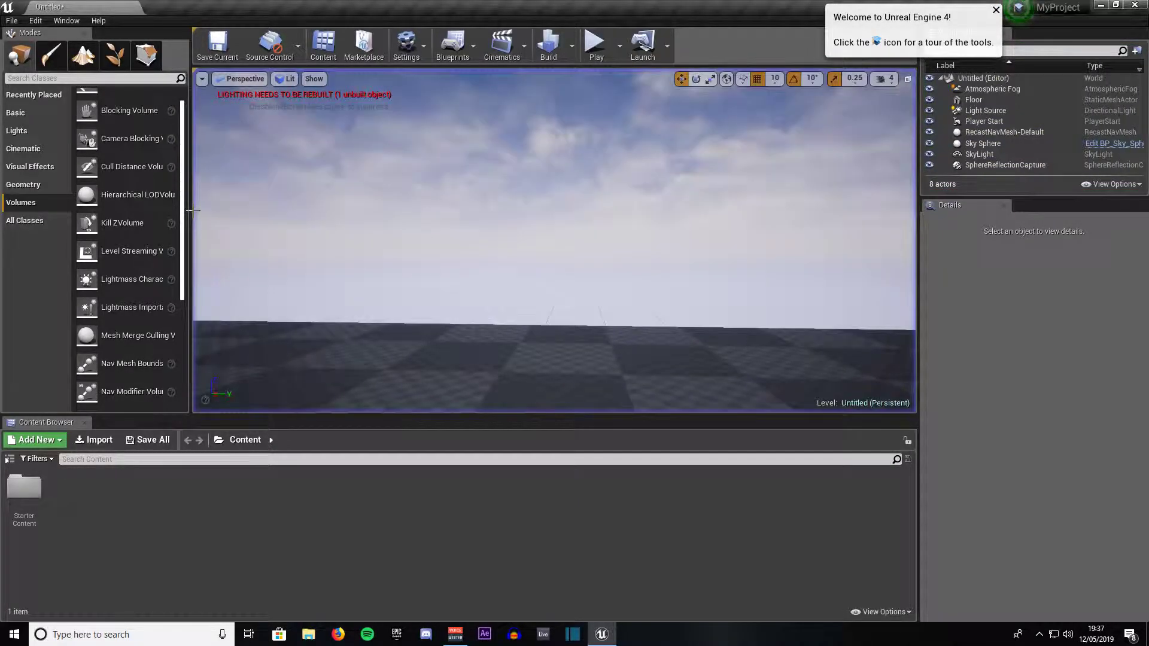
Look through the available play modes and the launch device options, leaving both as they are
click(617, 48)
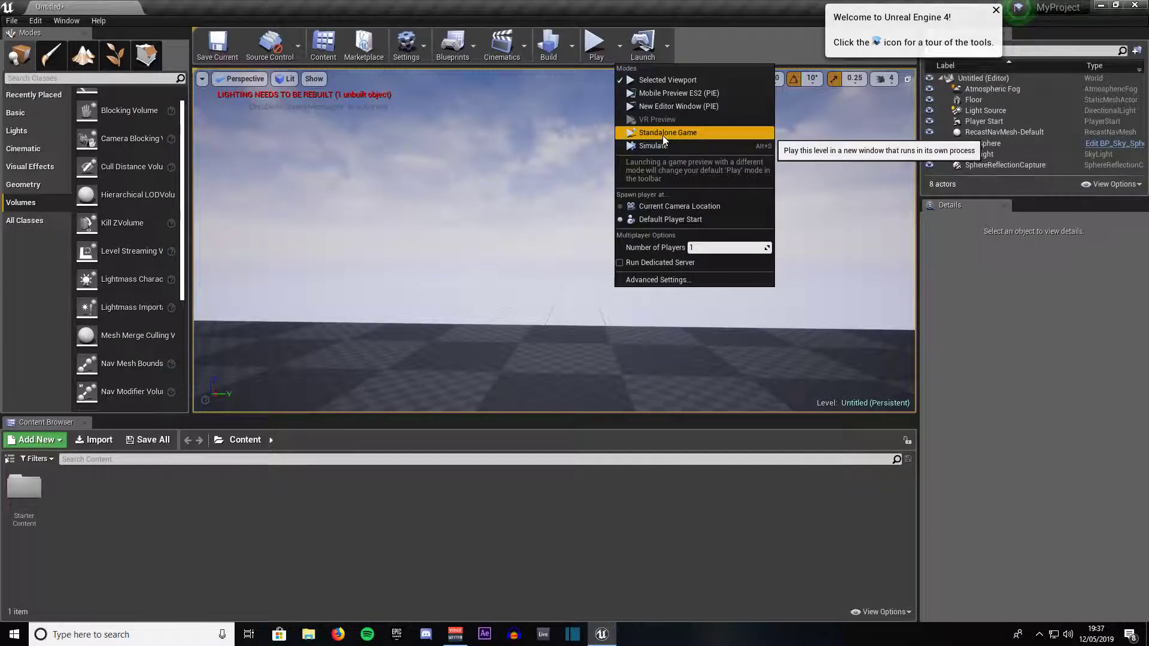
click(562, 141)
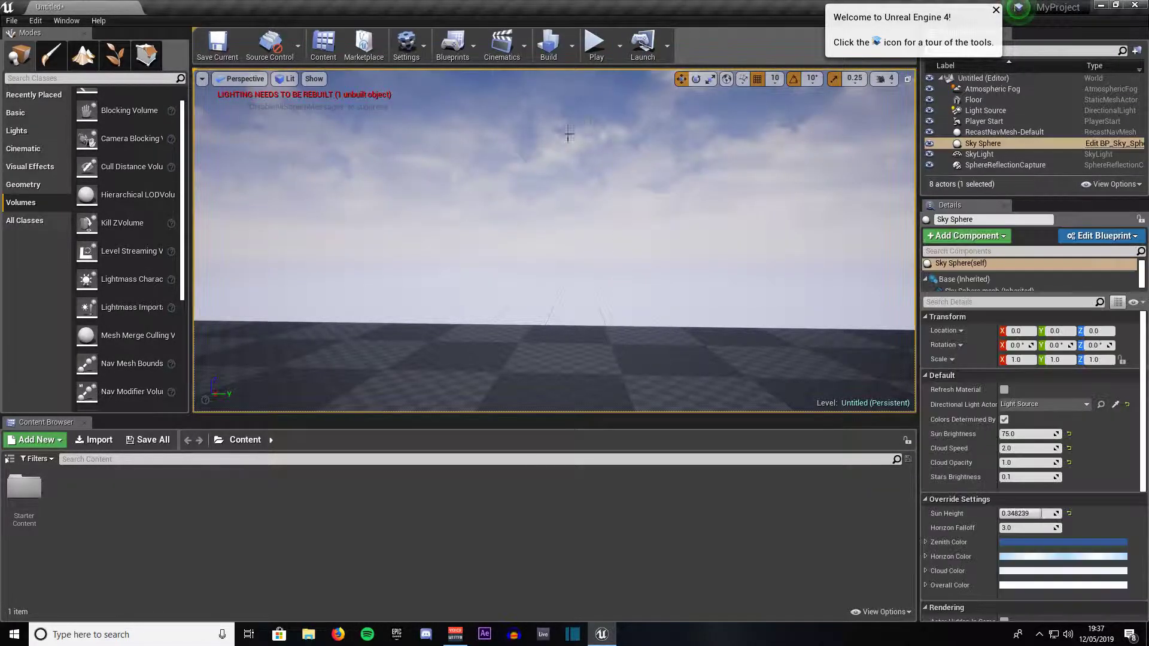
click(666, 45)
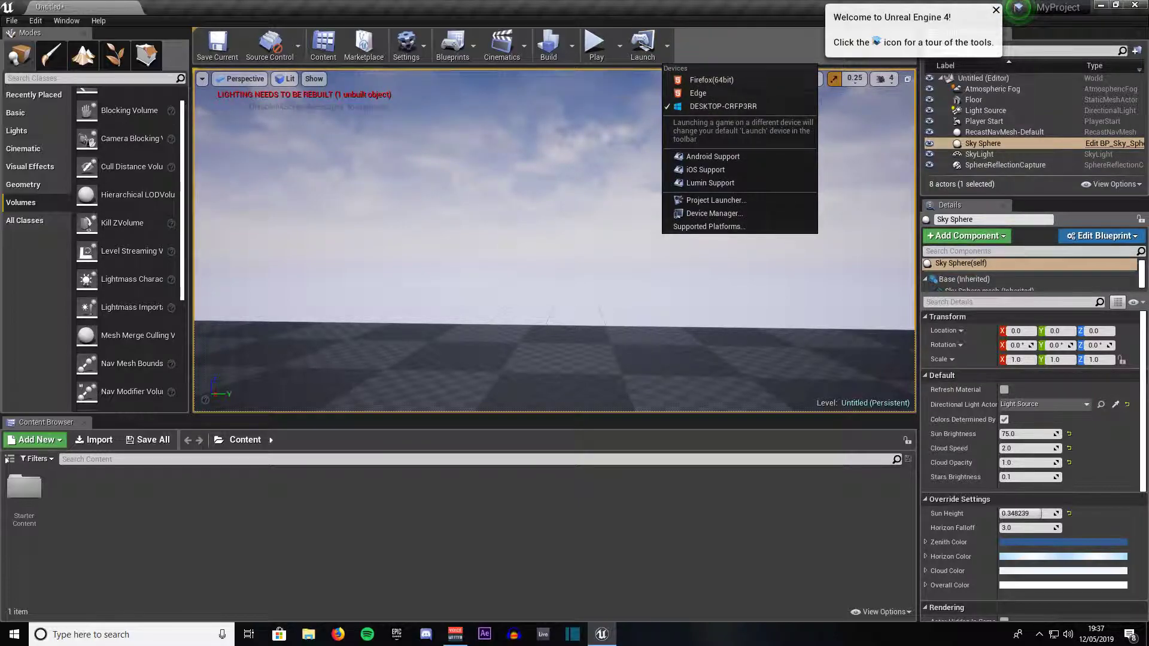
click(567, 185)
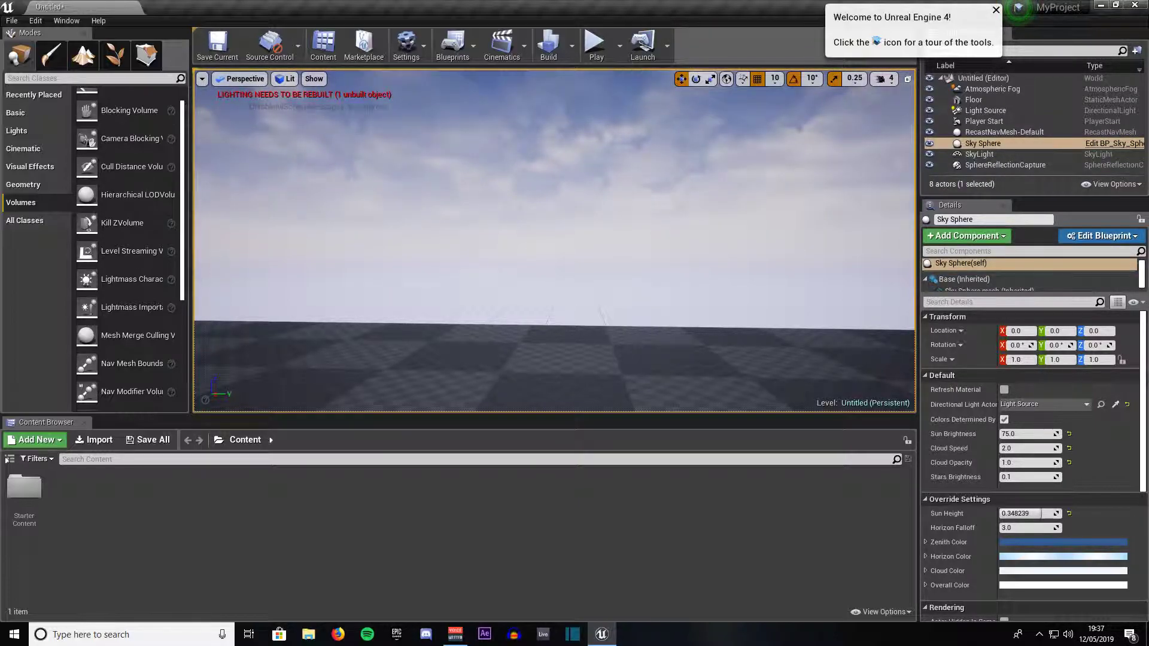
Dismiss the welcome tour message and select the floor
click(996, 10)
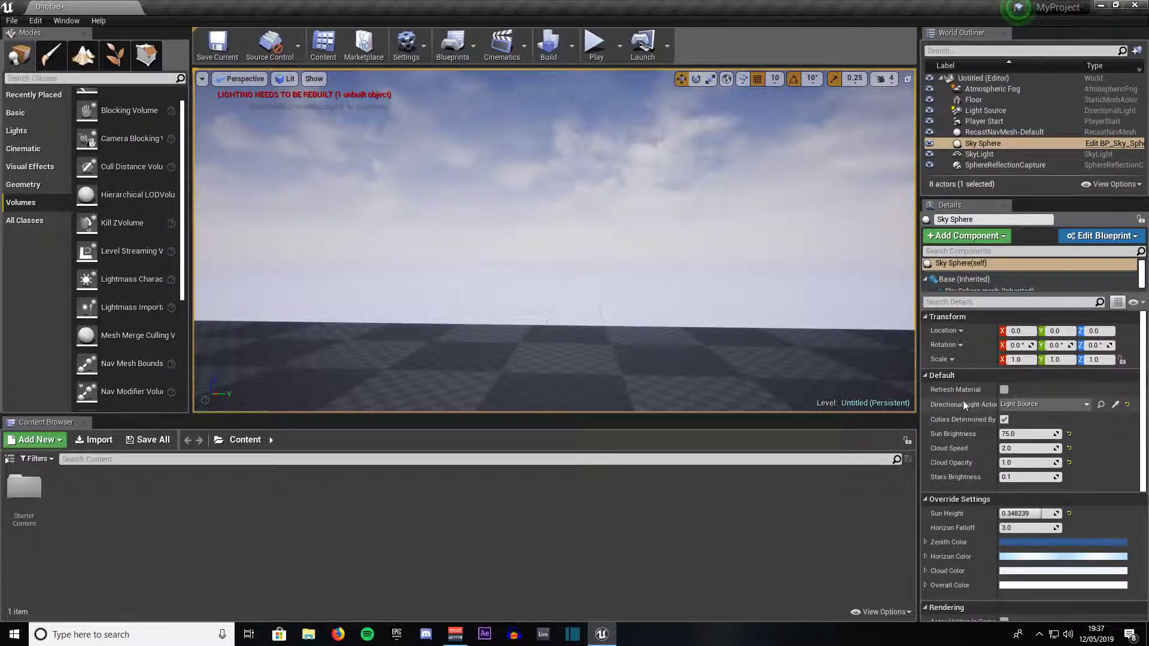
click(709, 360)
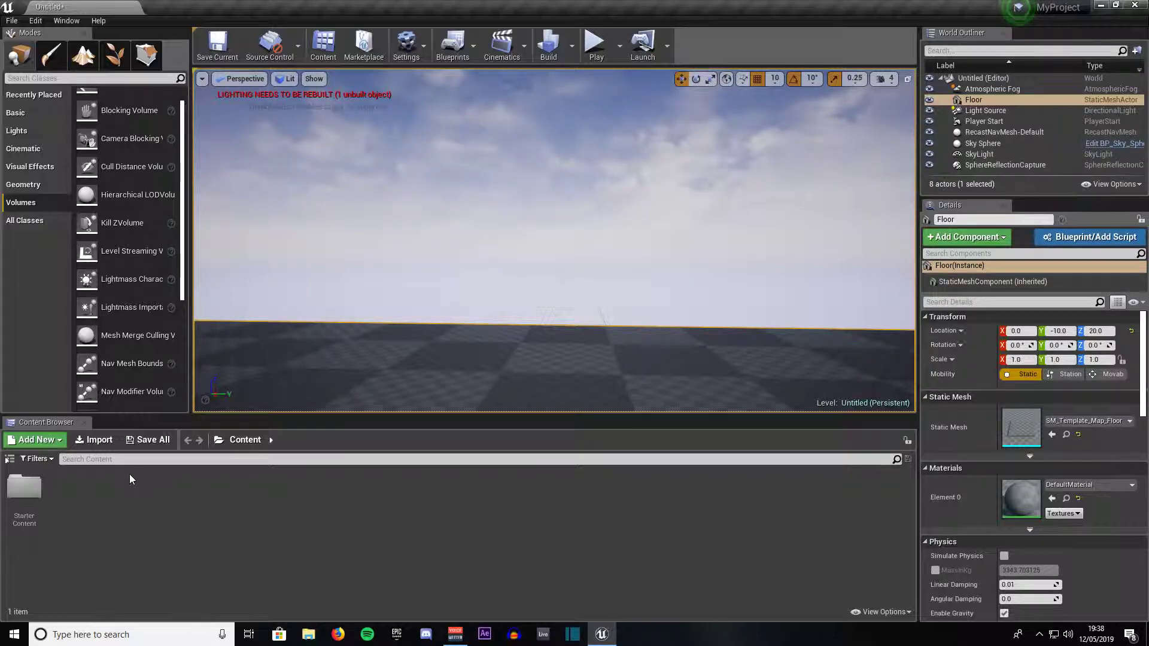
View the Content Browser's file import dialog, cancel it, and show the sources panel with the folder tree
click(101, 444)
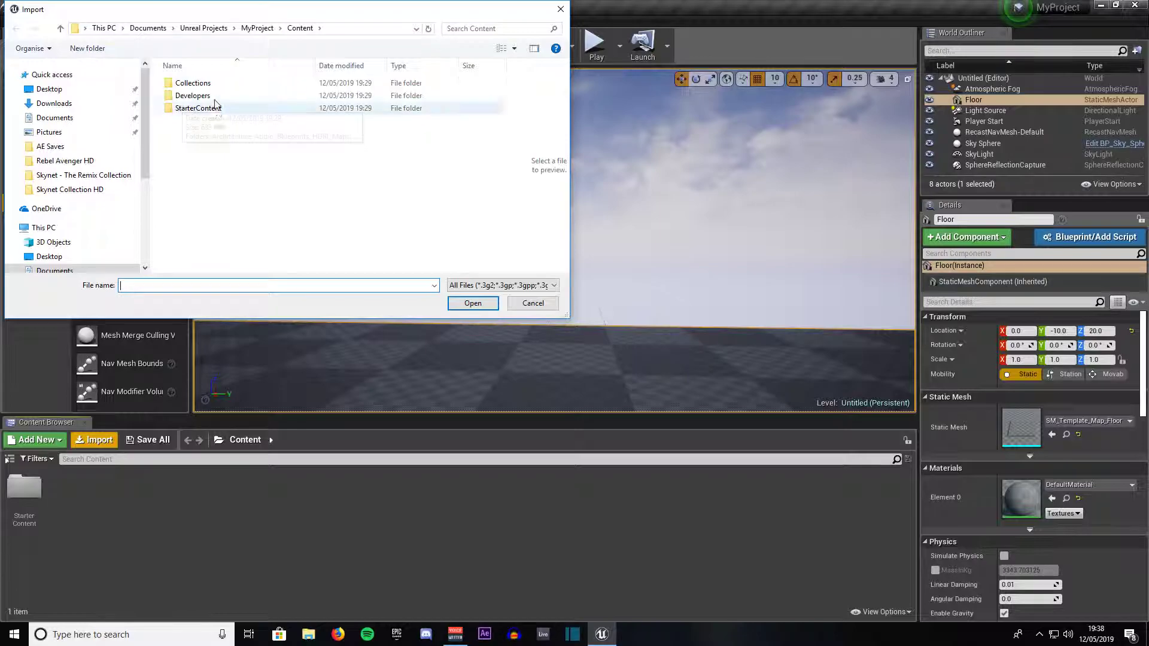
click(533, 303)
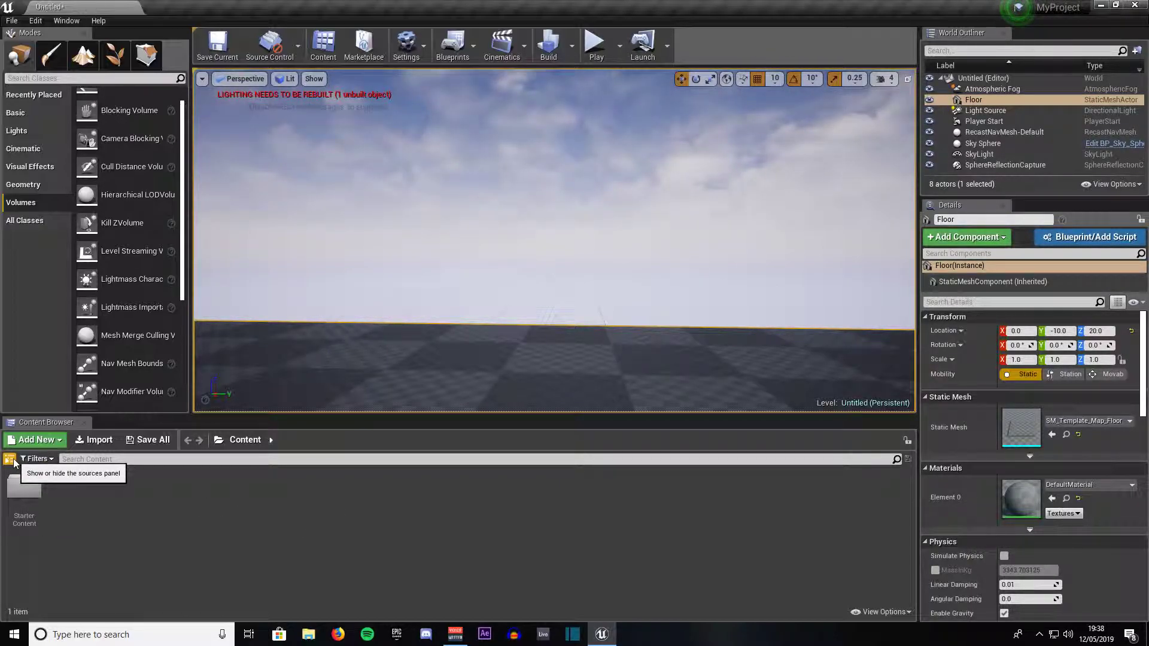
click(9, 459)
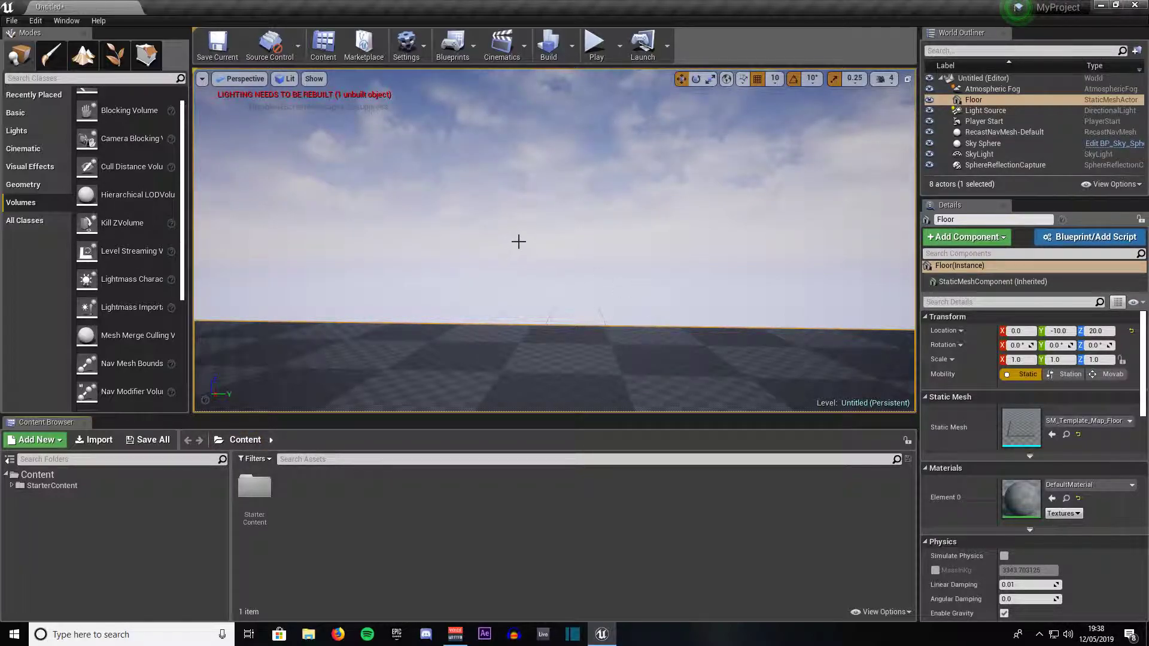
Move the floor along the Y axis to a location of 100
key(s)
mouse_move(632, 186)
right_down()
mouse_move(649, 187)
mouse_move(639, 175)
right_up()
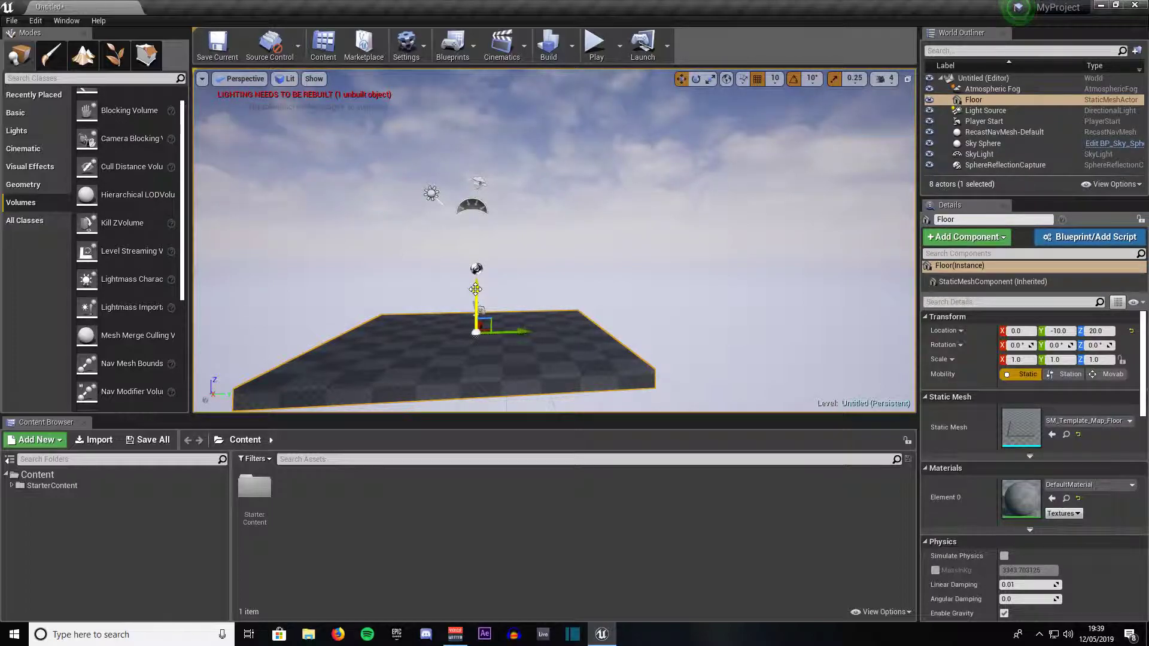
drag(507, 331, 537, 333)
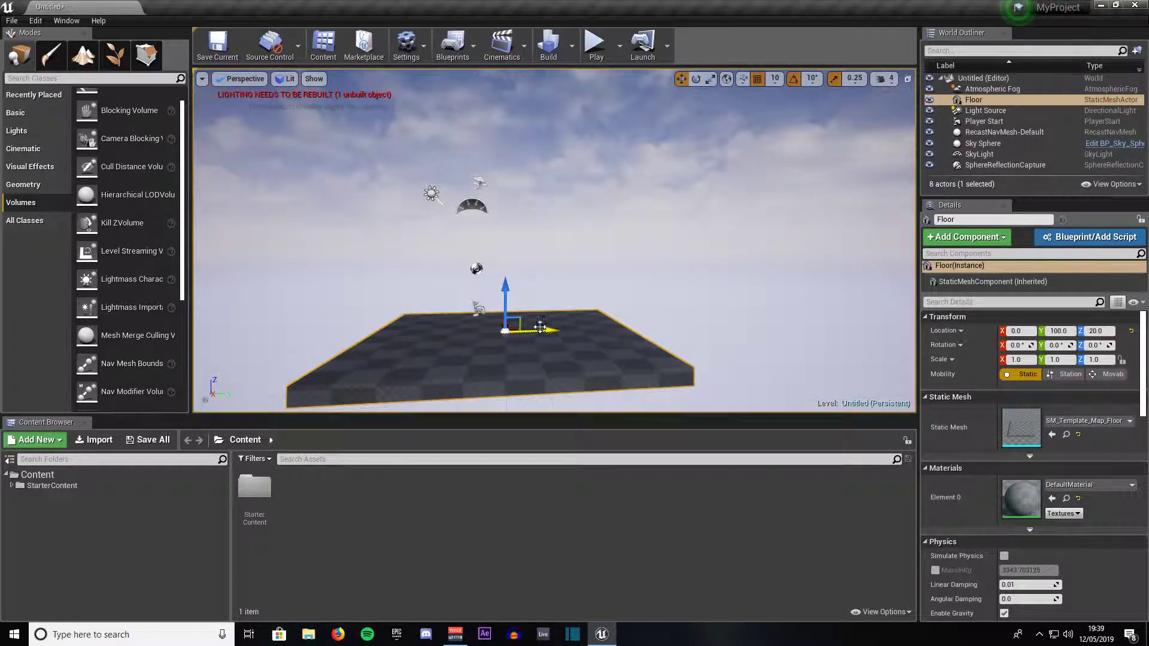
Set the position grid snap size to 100 and try moving the floor along the Y axis with it
click(774, 78)
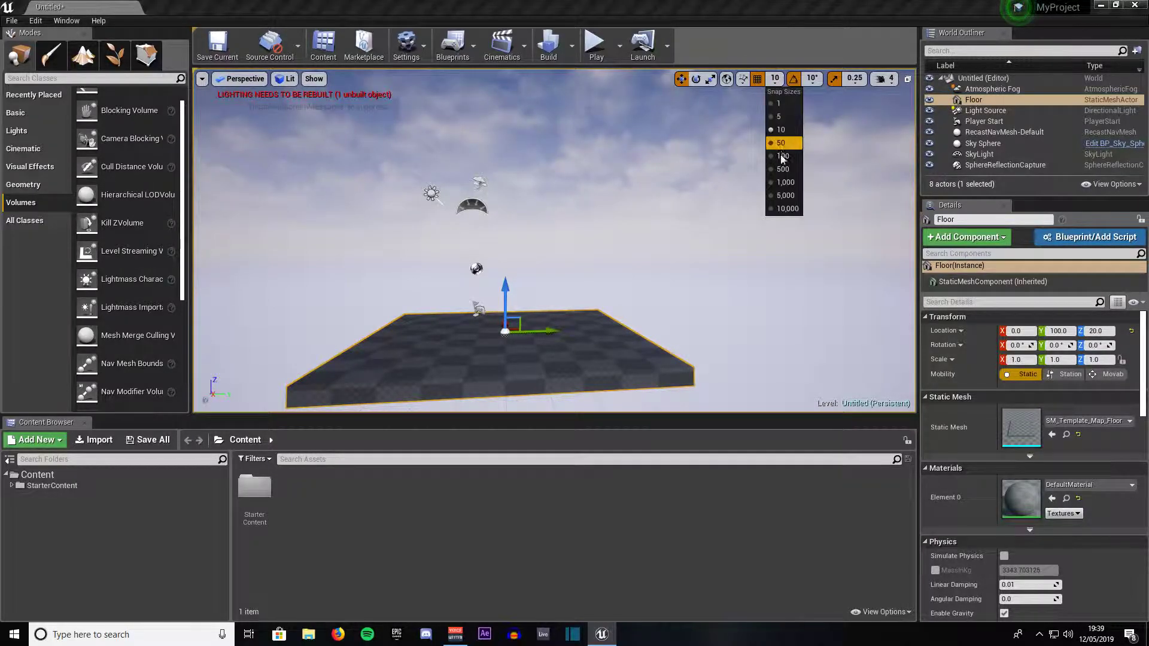
click(778, 153)
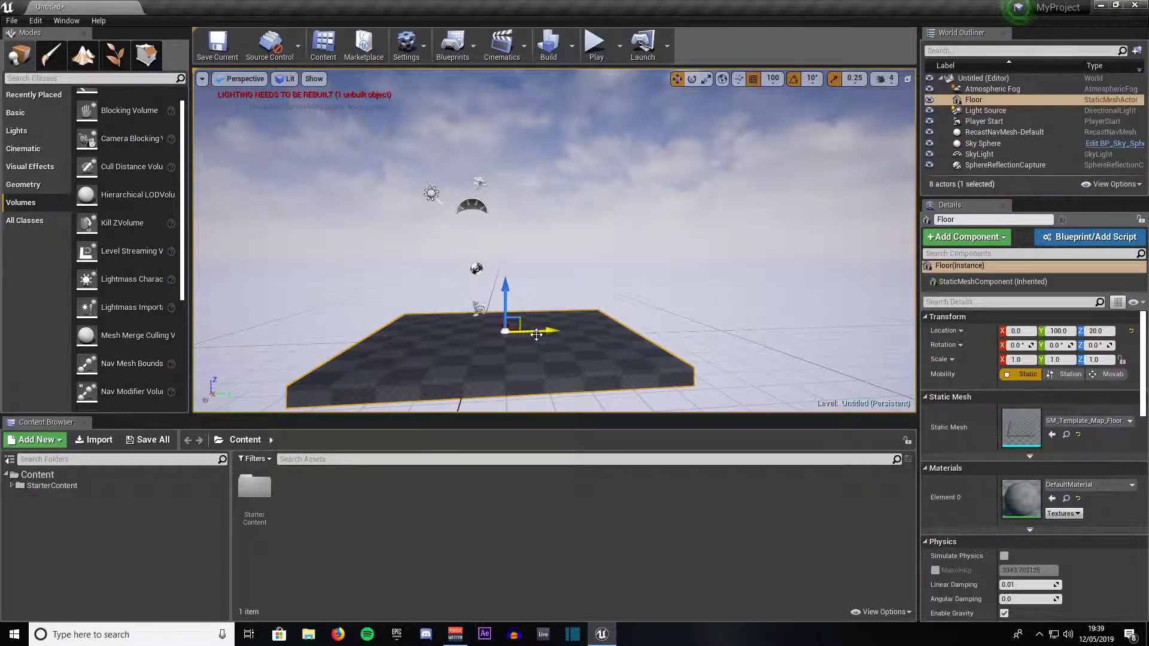
mouse_move(530, 331)
mouse_down()
mouse_move(631, 331)
mouse_move(536, 330)
mouse_up()
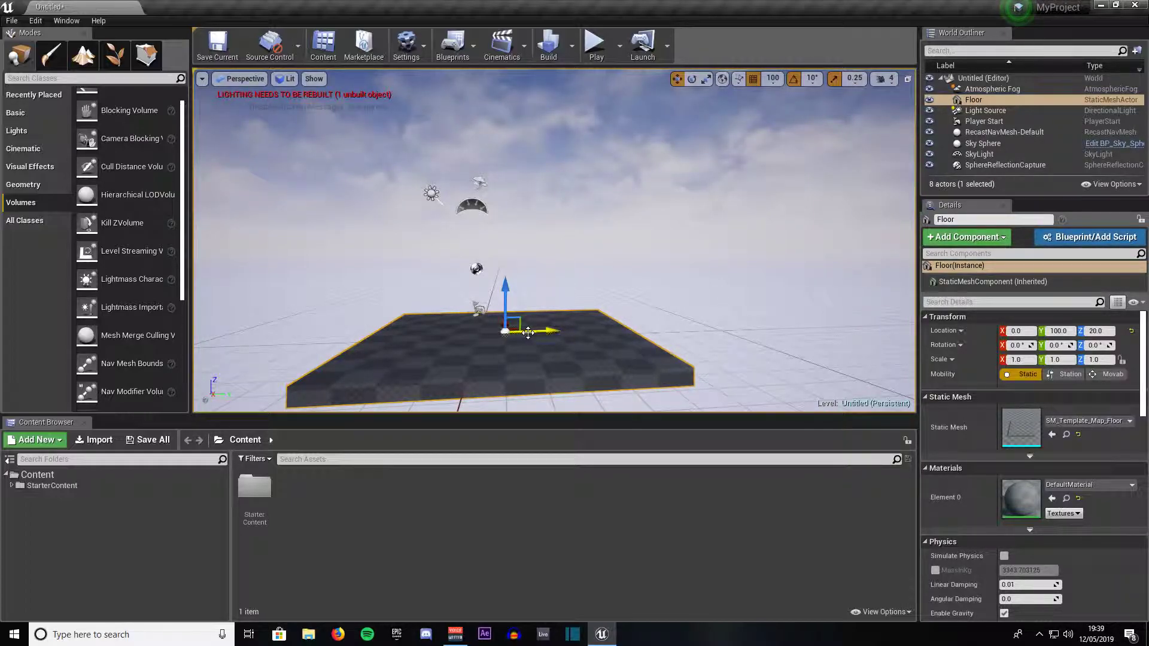
mouse_move(527, 332)
mouse_down()
mouse_move(597, 331)
mouse_move(533, 331)
mouse_up()
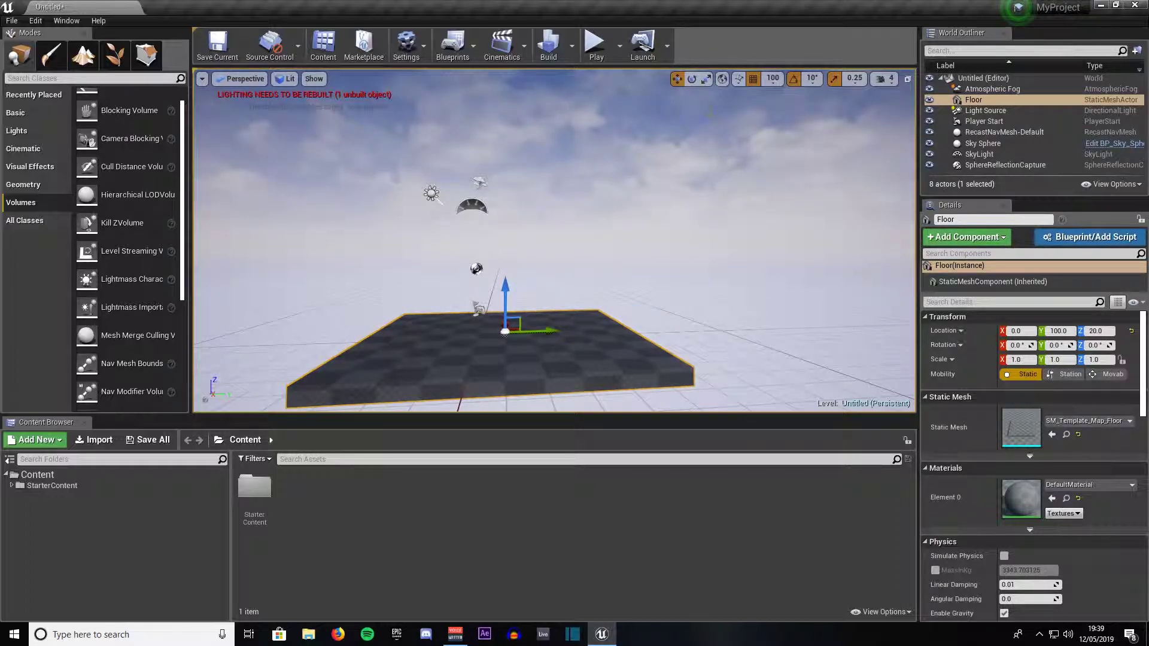
Rotate the floor about the Z axis to -40° with snapping, and to about -92° with rotation snapping temporarily off
click(691, 81)
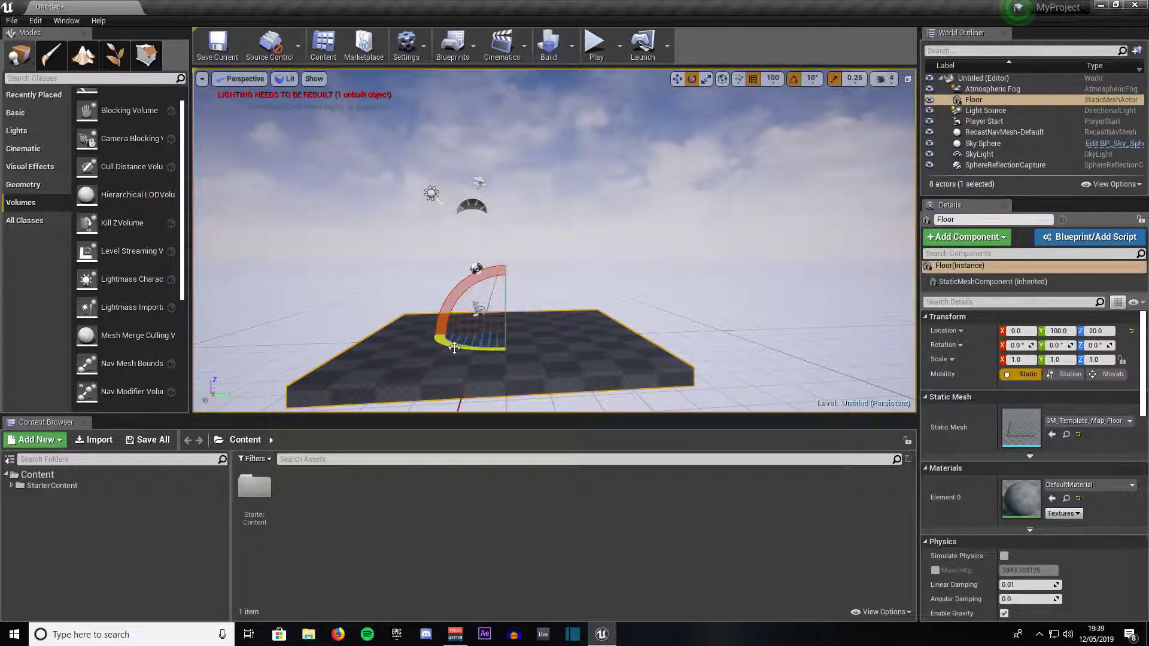
mouse_move(449, 345)
mouse_down()
mouse_move(406, 351)
mouse_move(450, 343)
mouse_up()
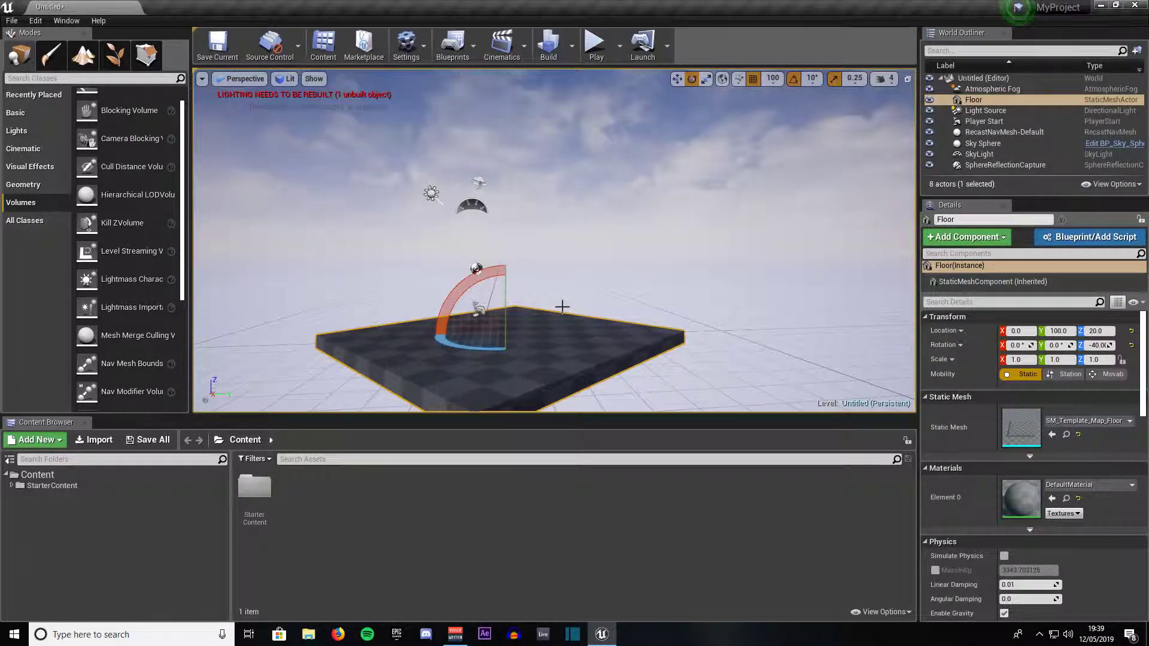
key(f)
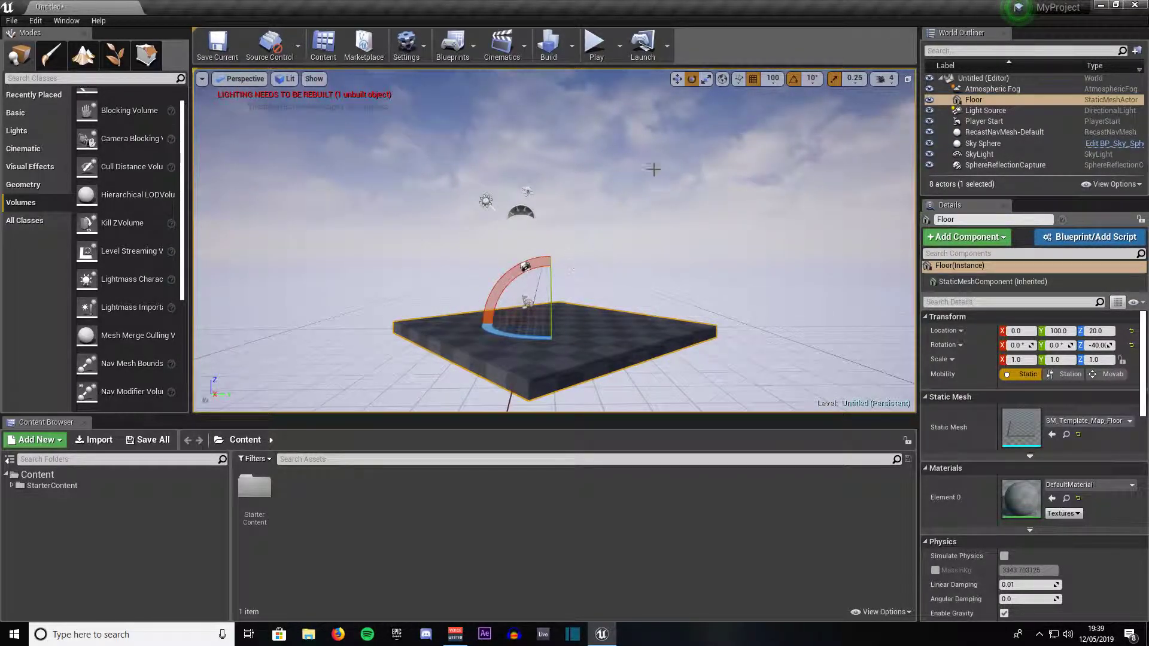
click(793, 80)
drag(505, 280, 437, 288)
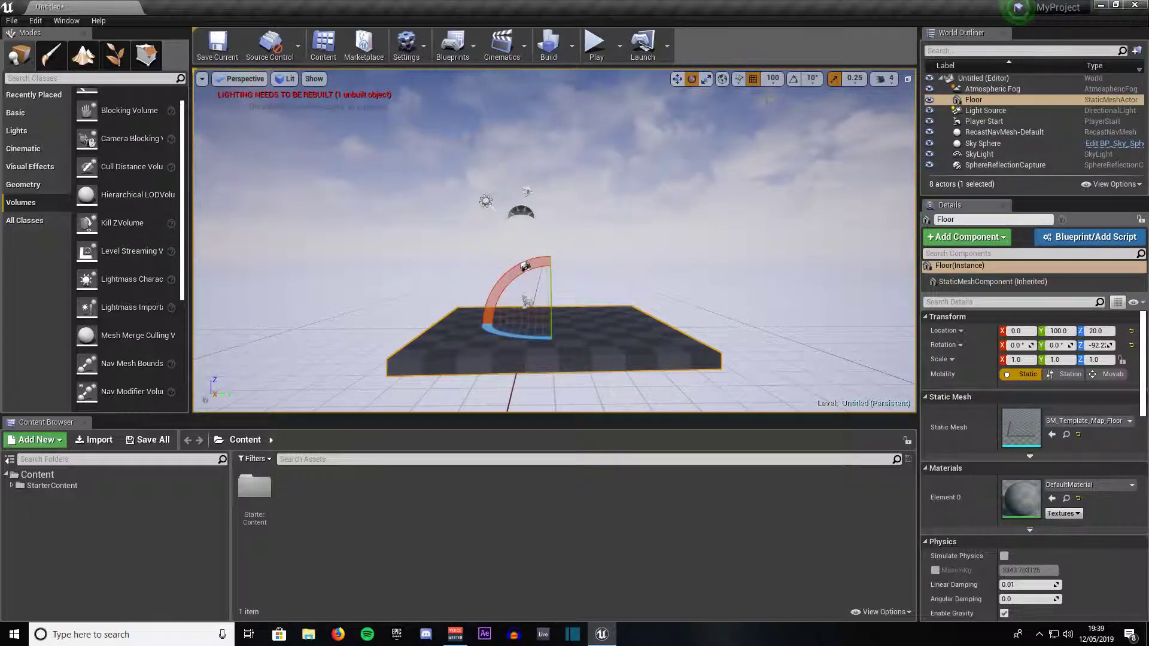
click(793, 80)
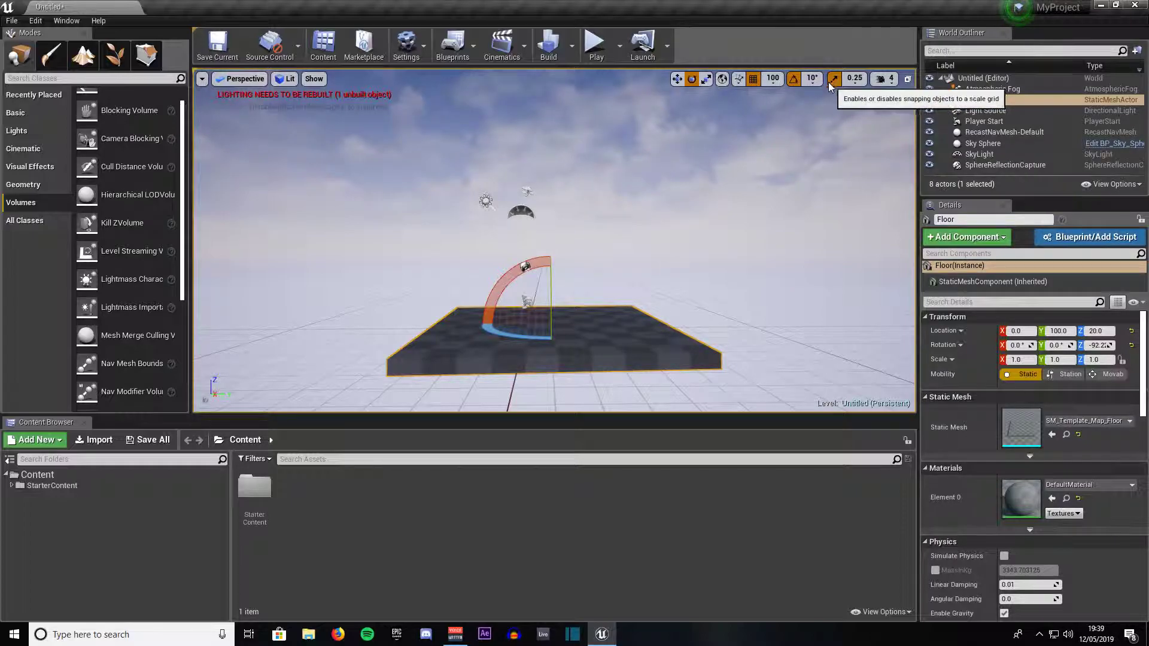
Scale the floor along X to 1.5 with snapping, and to about 1.69 with scale snapping temporarily off
click(706, 80)
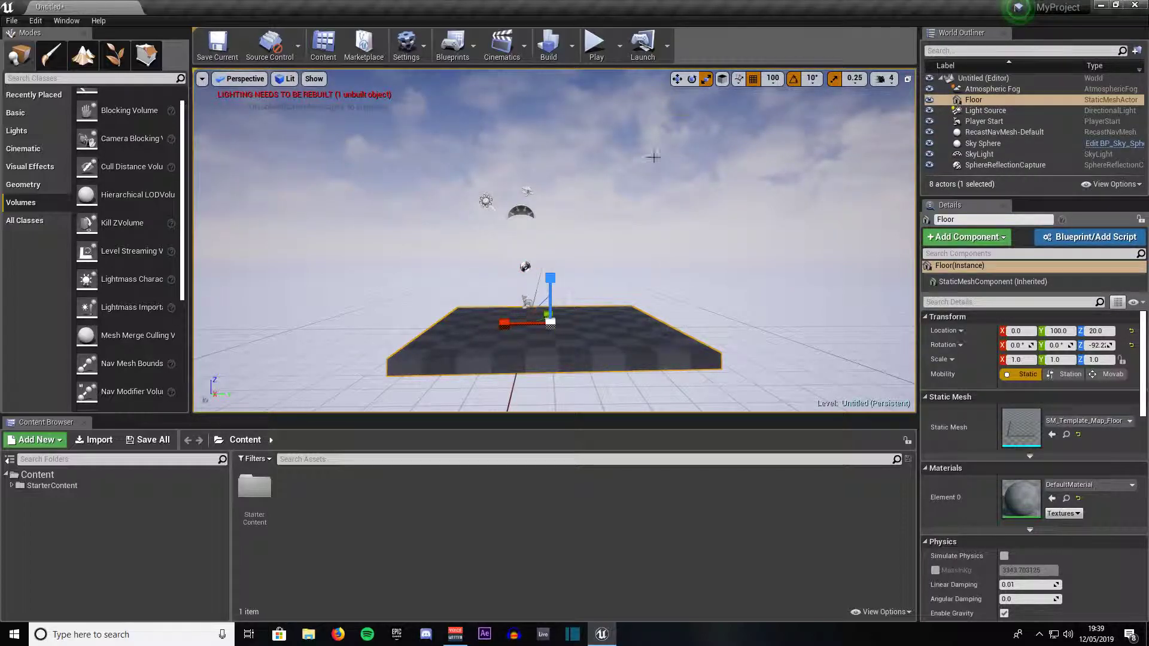
drag(551, 323, 503, 323)
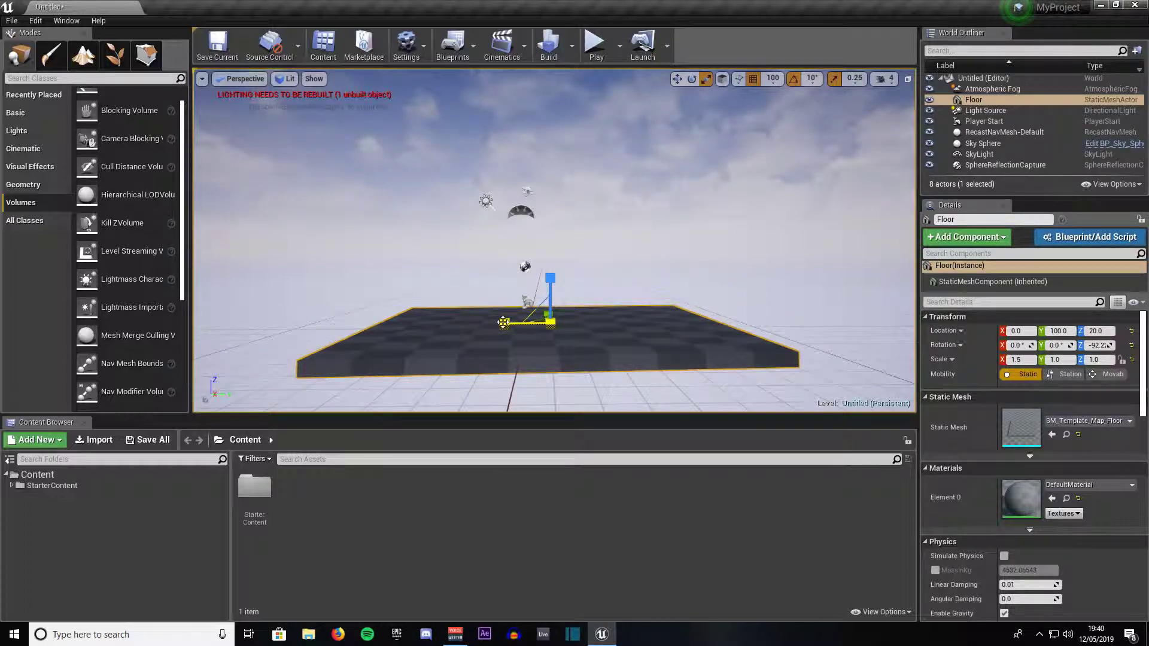
click(834, 79)
mouse_move(505, 323)
mouse_down()
mouse_move(397, 324)
mouse_move(495, 323)
mouse_up()
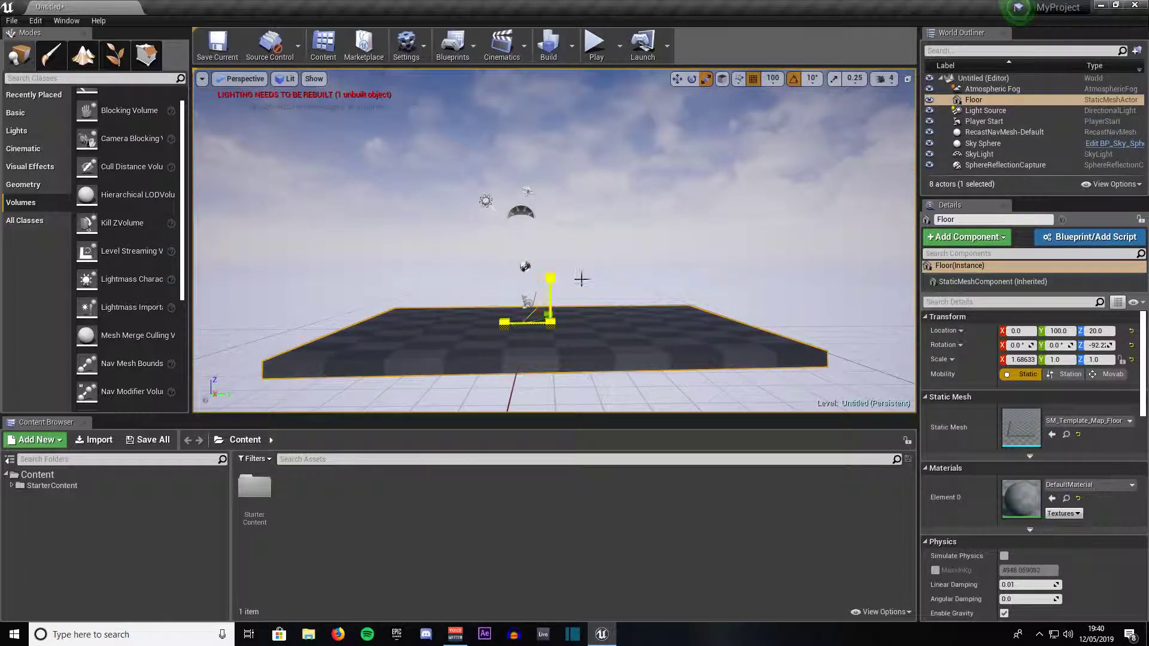
click(833, 79)
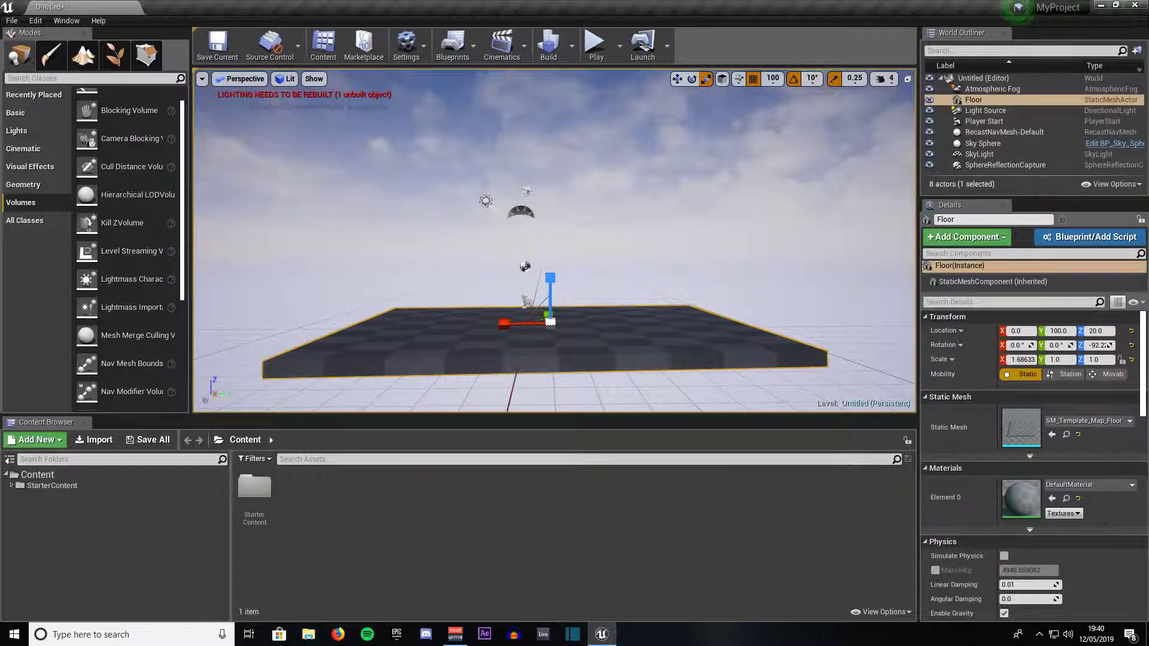
Look through the available scale snap values and rotation snap angles without changing them
click(855, 79)
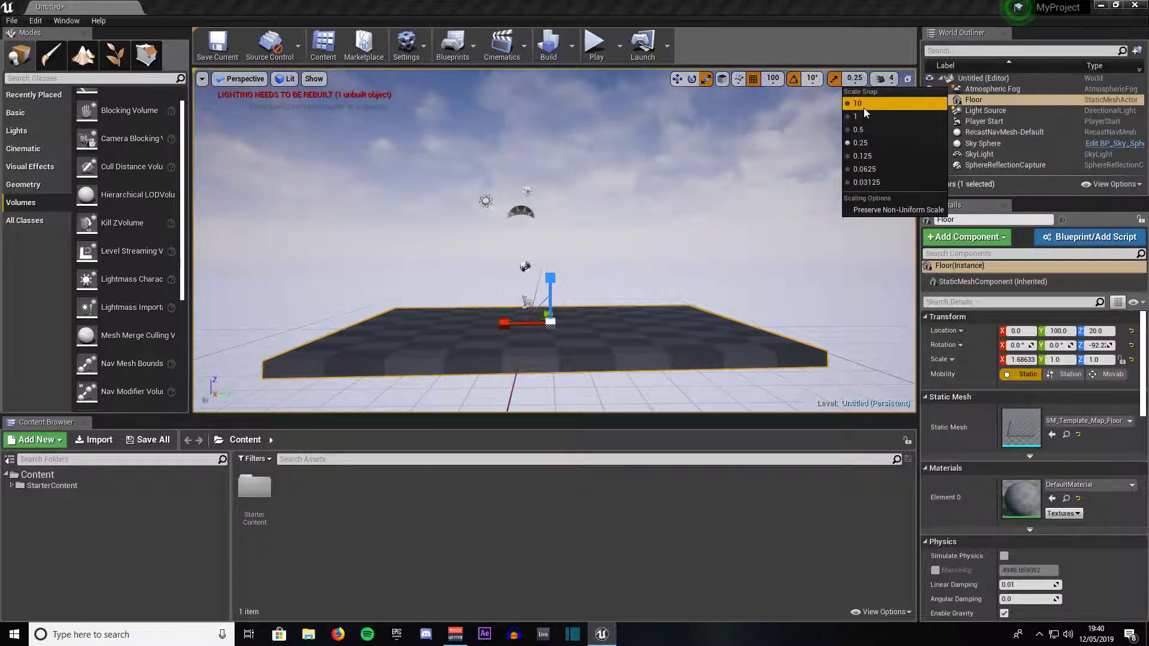
click(760, 140)
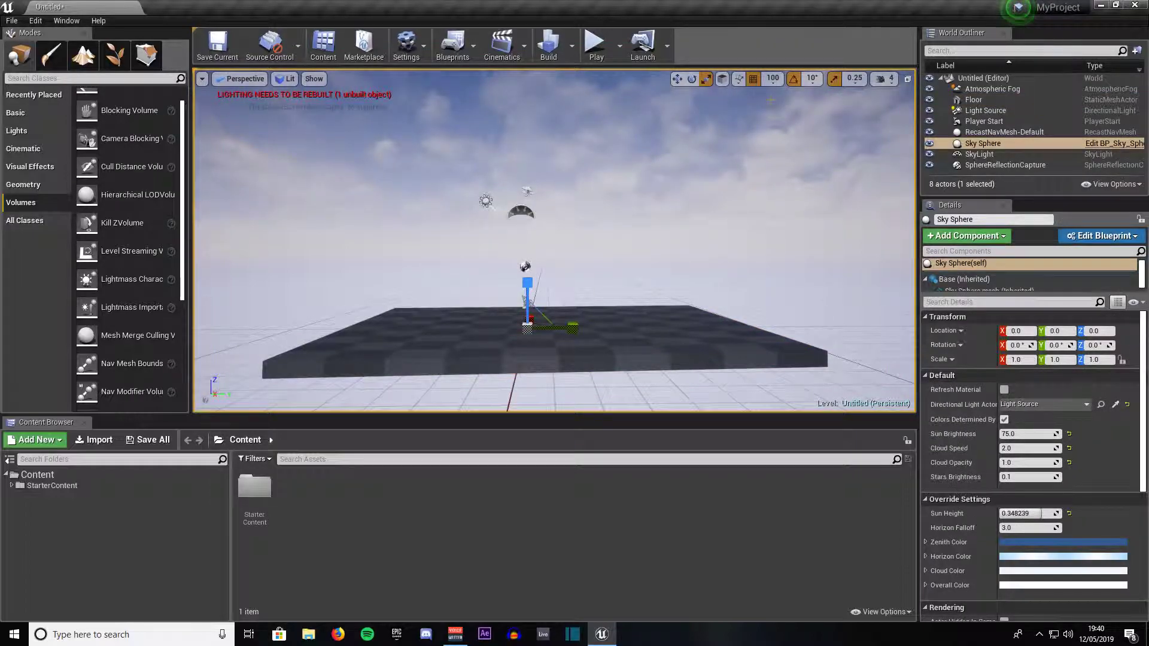
click(812, 83)
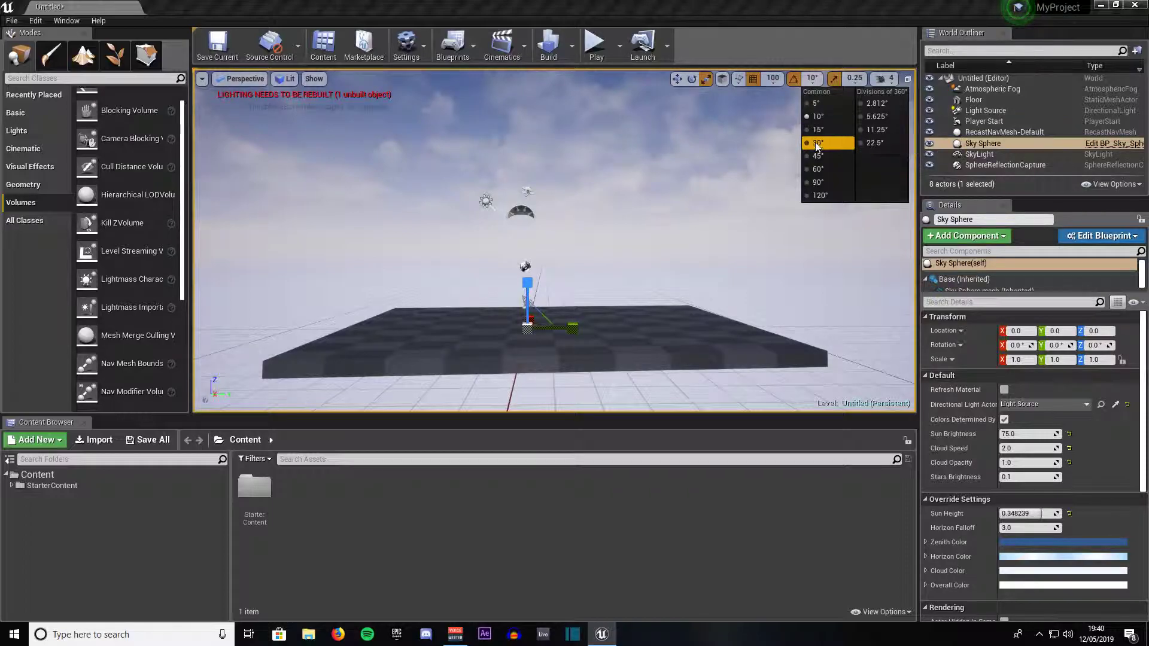
click(561, 303)
key(s)
right_drag(585, 190, 570, 220)
key(e)
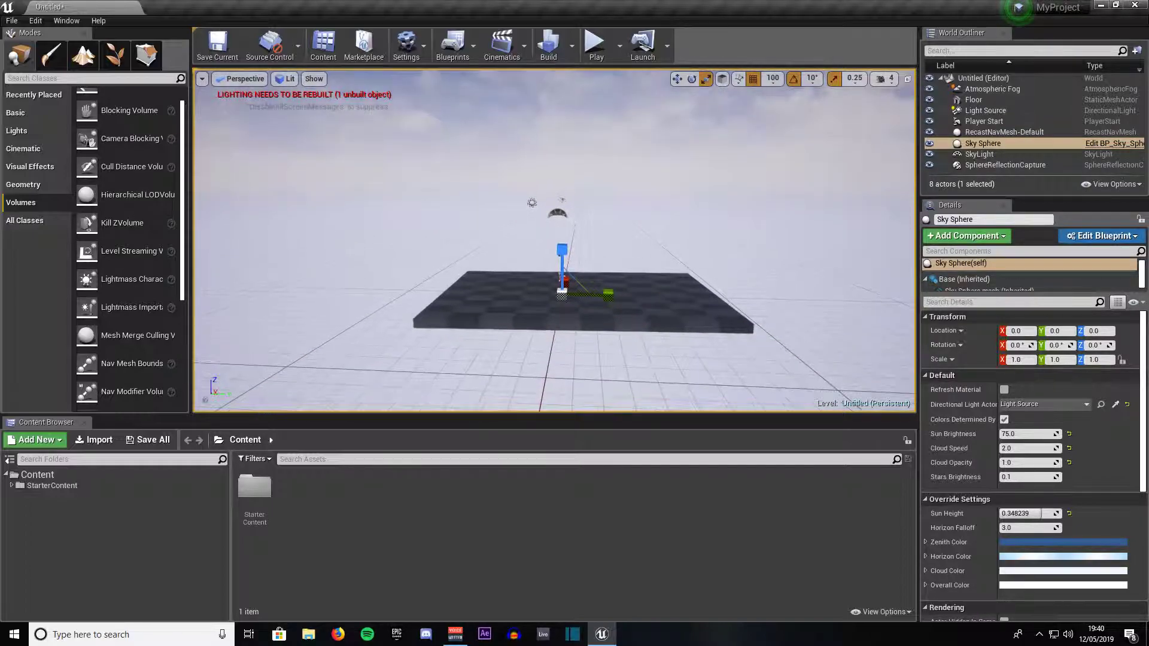